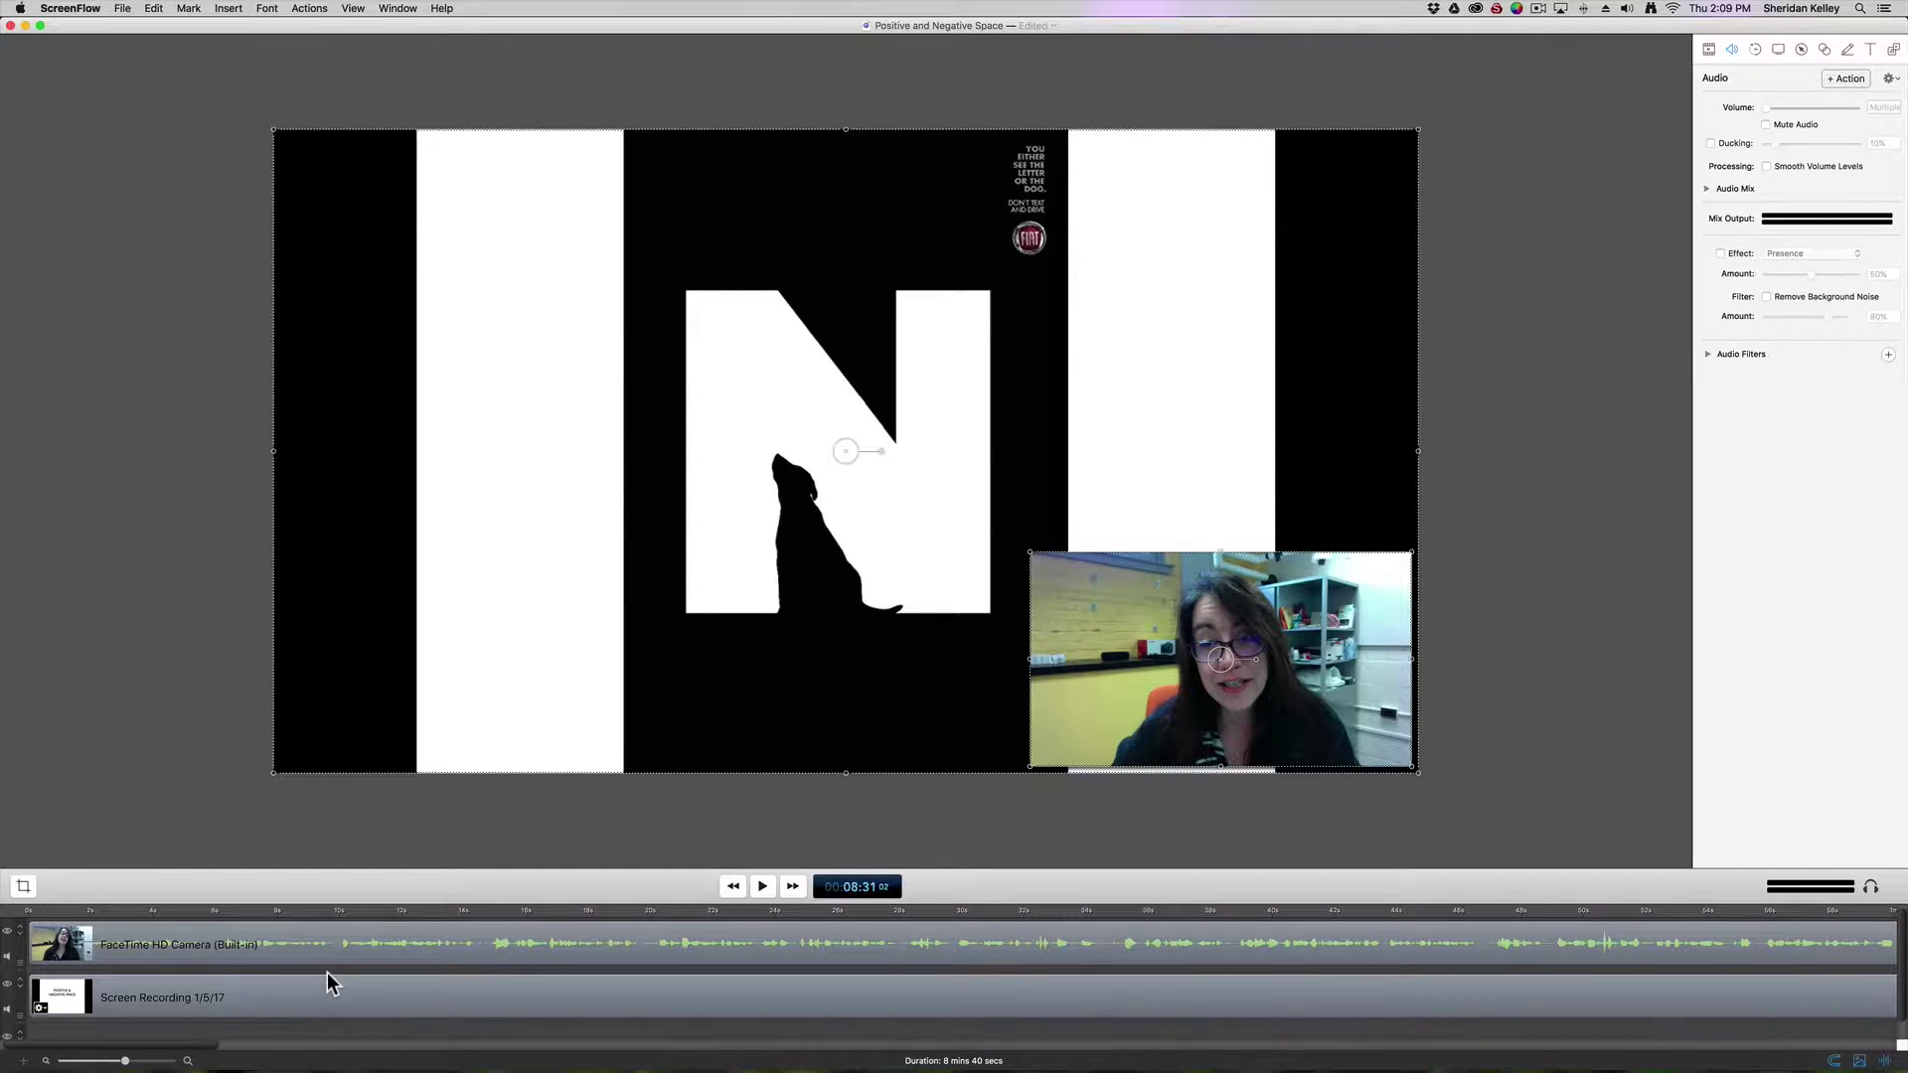
Step: Move the playhead to 00:00:00 so the Positive & Negative Space title slide shows
{"action": "left_click", "coordinate": [45, 912]}
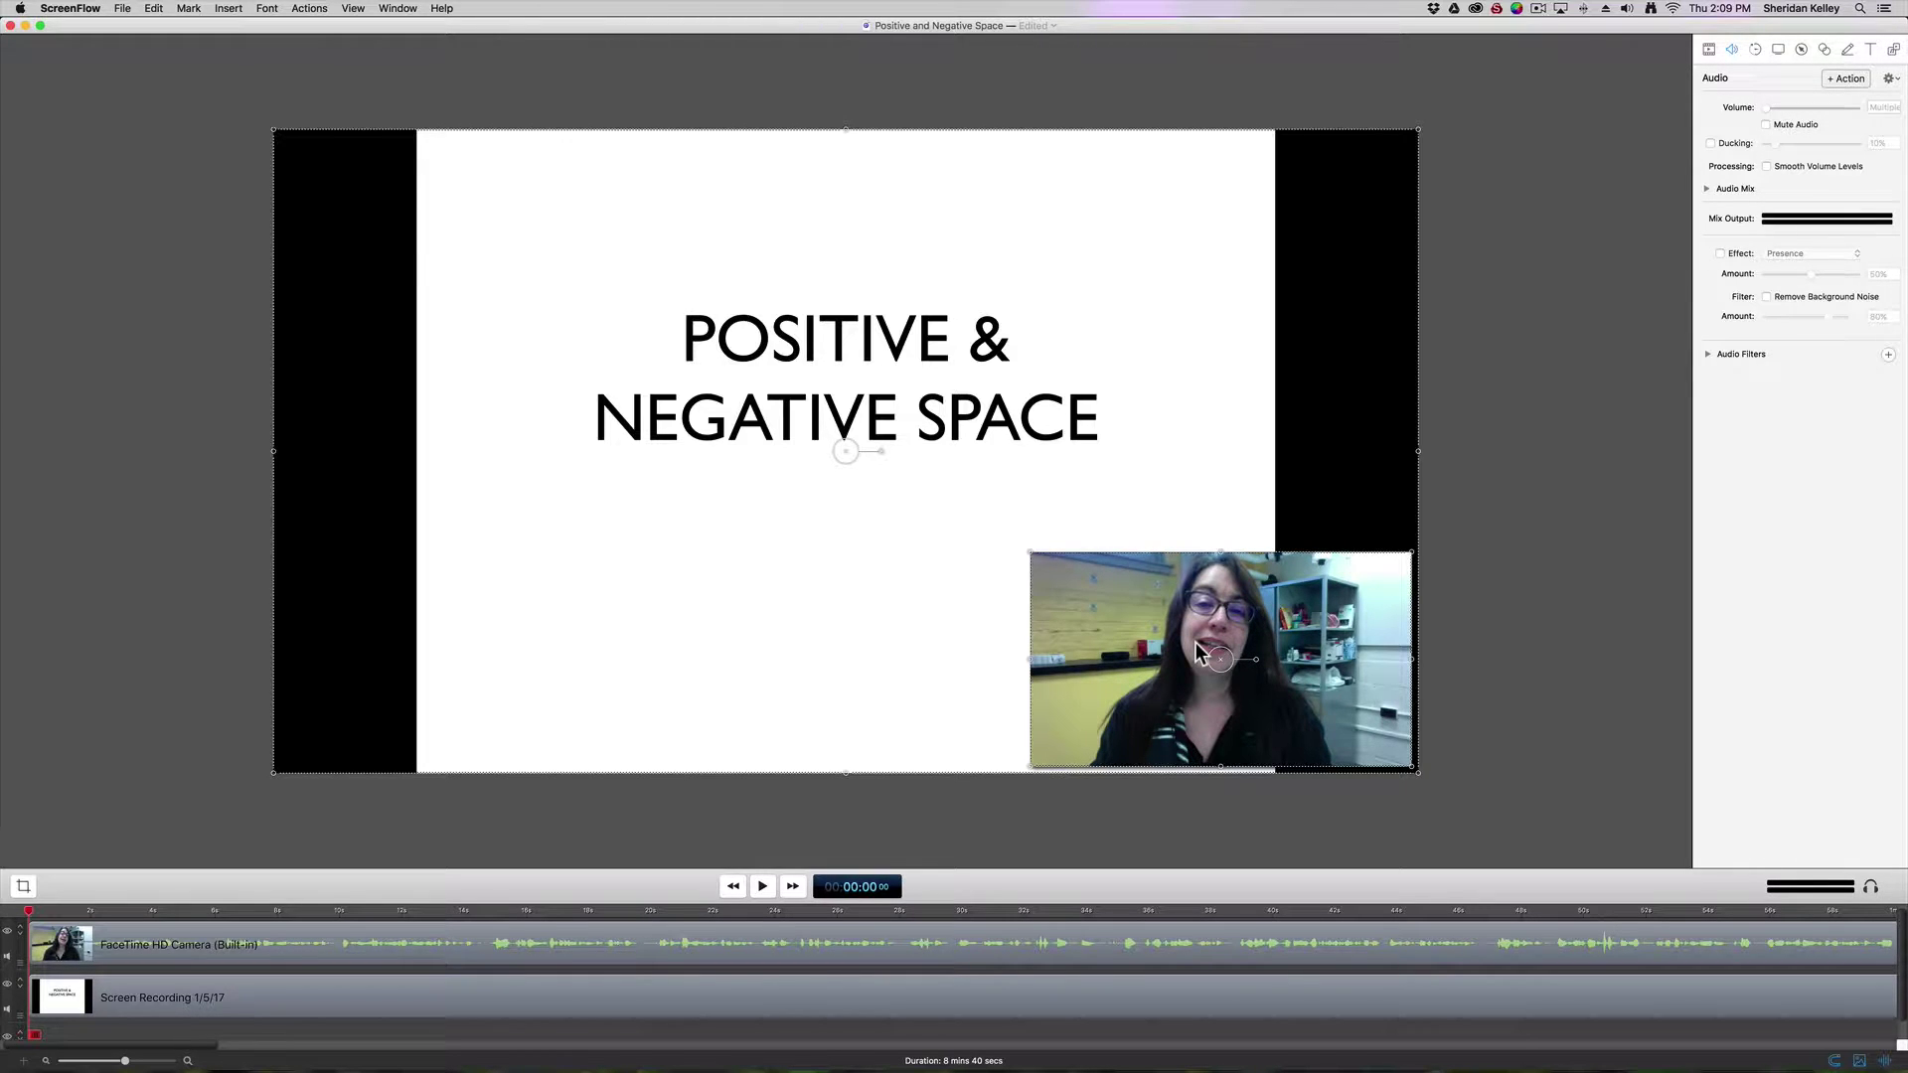
{"action": "left_click_drag", "start_coordinate": [1231, 664], "coordinate": [1179, 703]}
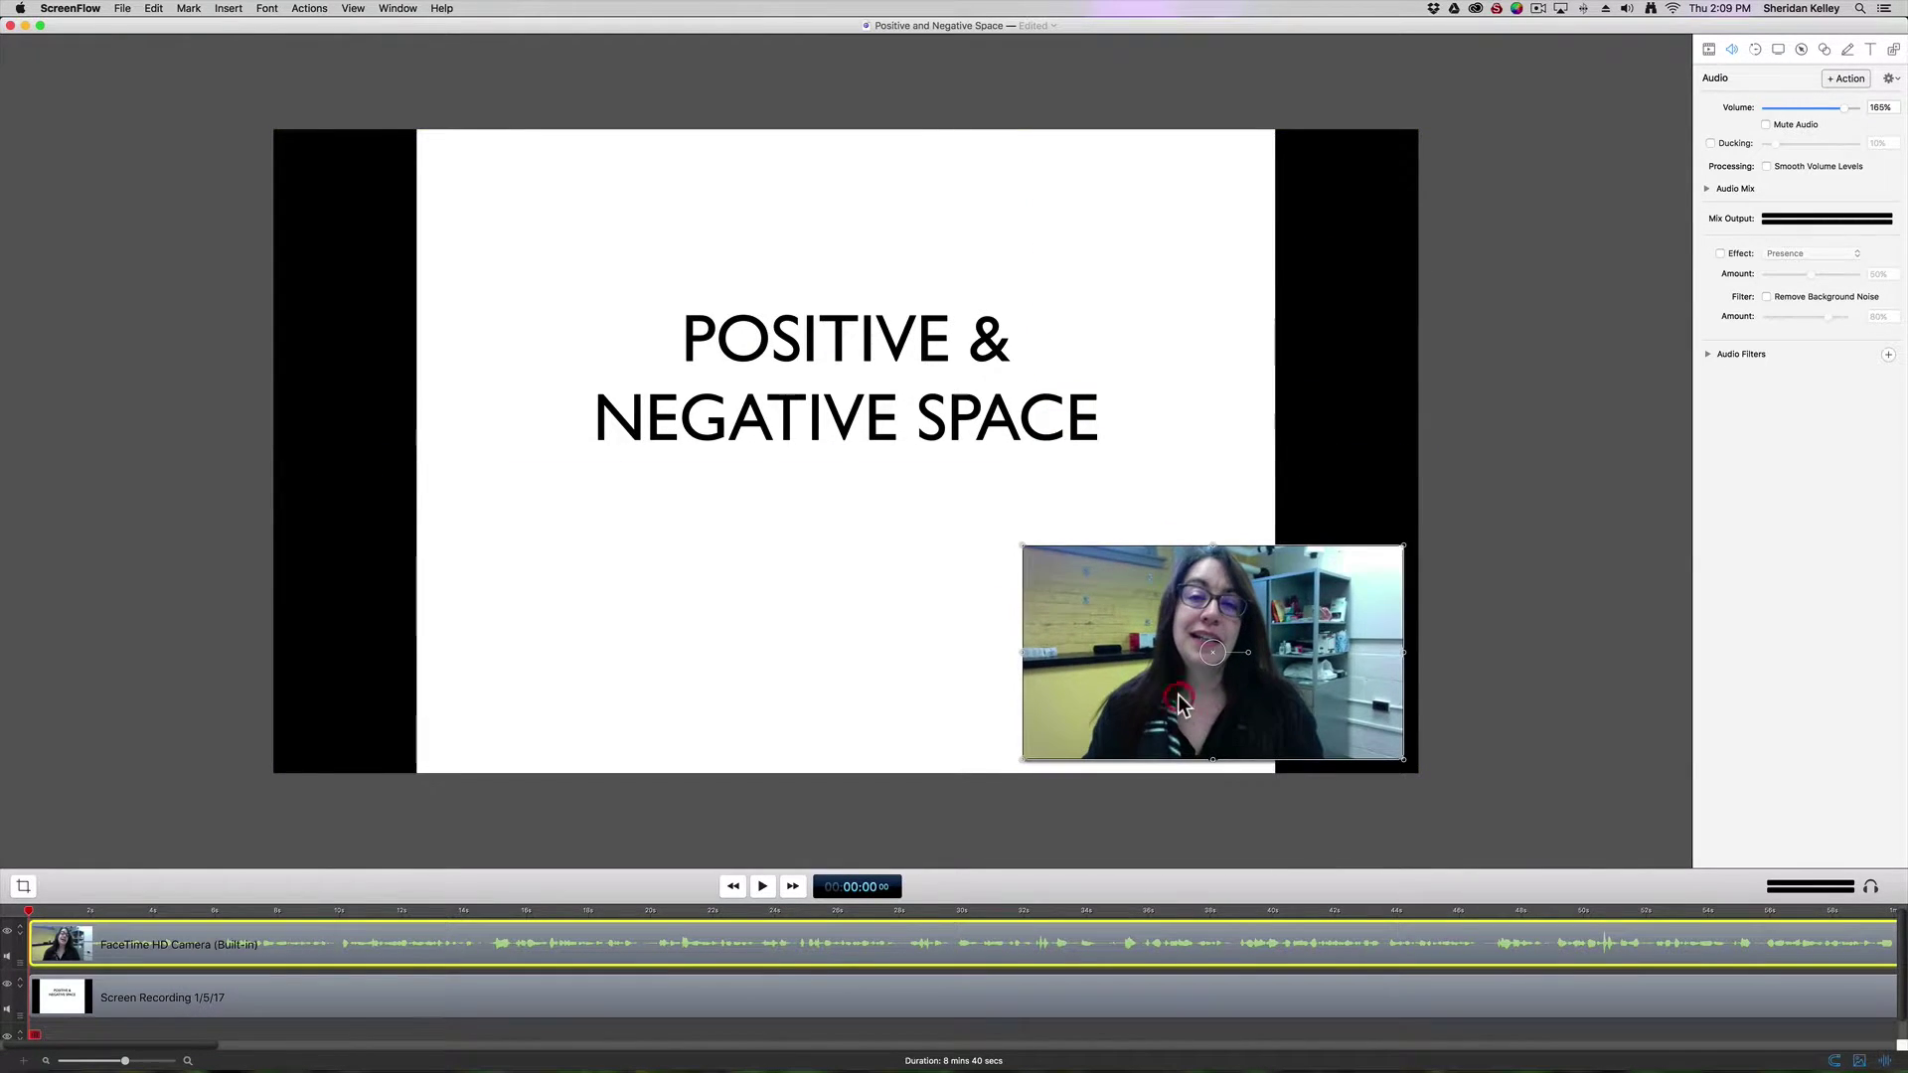
{"action": "key", "text": "super+z"}
{"action": "key", "text": "super+z"}
{"action": "key", "text": "super+z"}
{"action": "key", "text": "super+shift+z"}
{"action": "key", "text": "super+shift+z"}
{"action": "key", "text": "super+shift+z"}
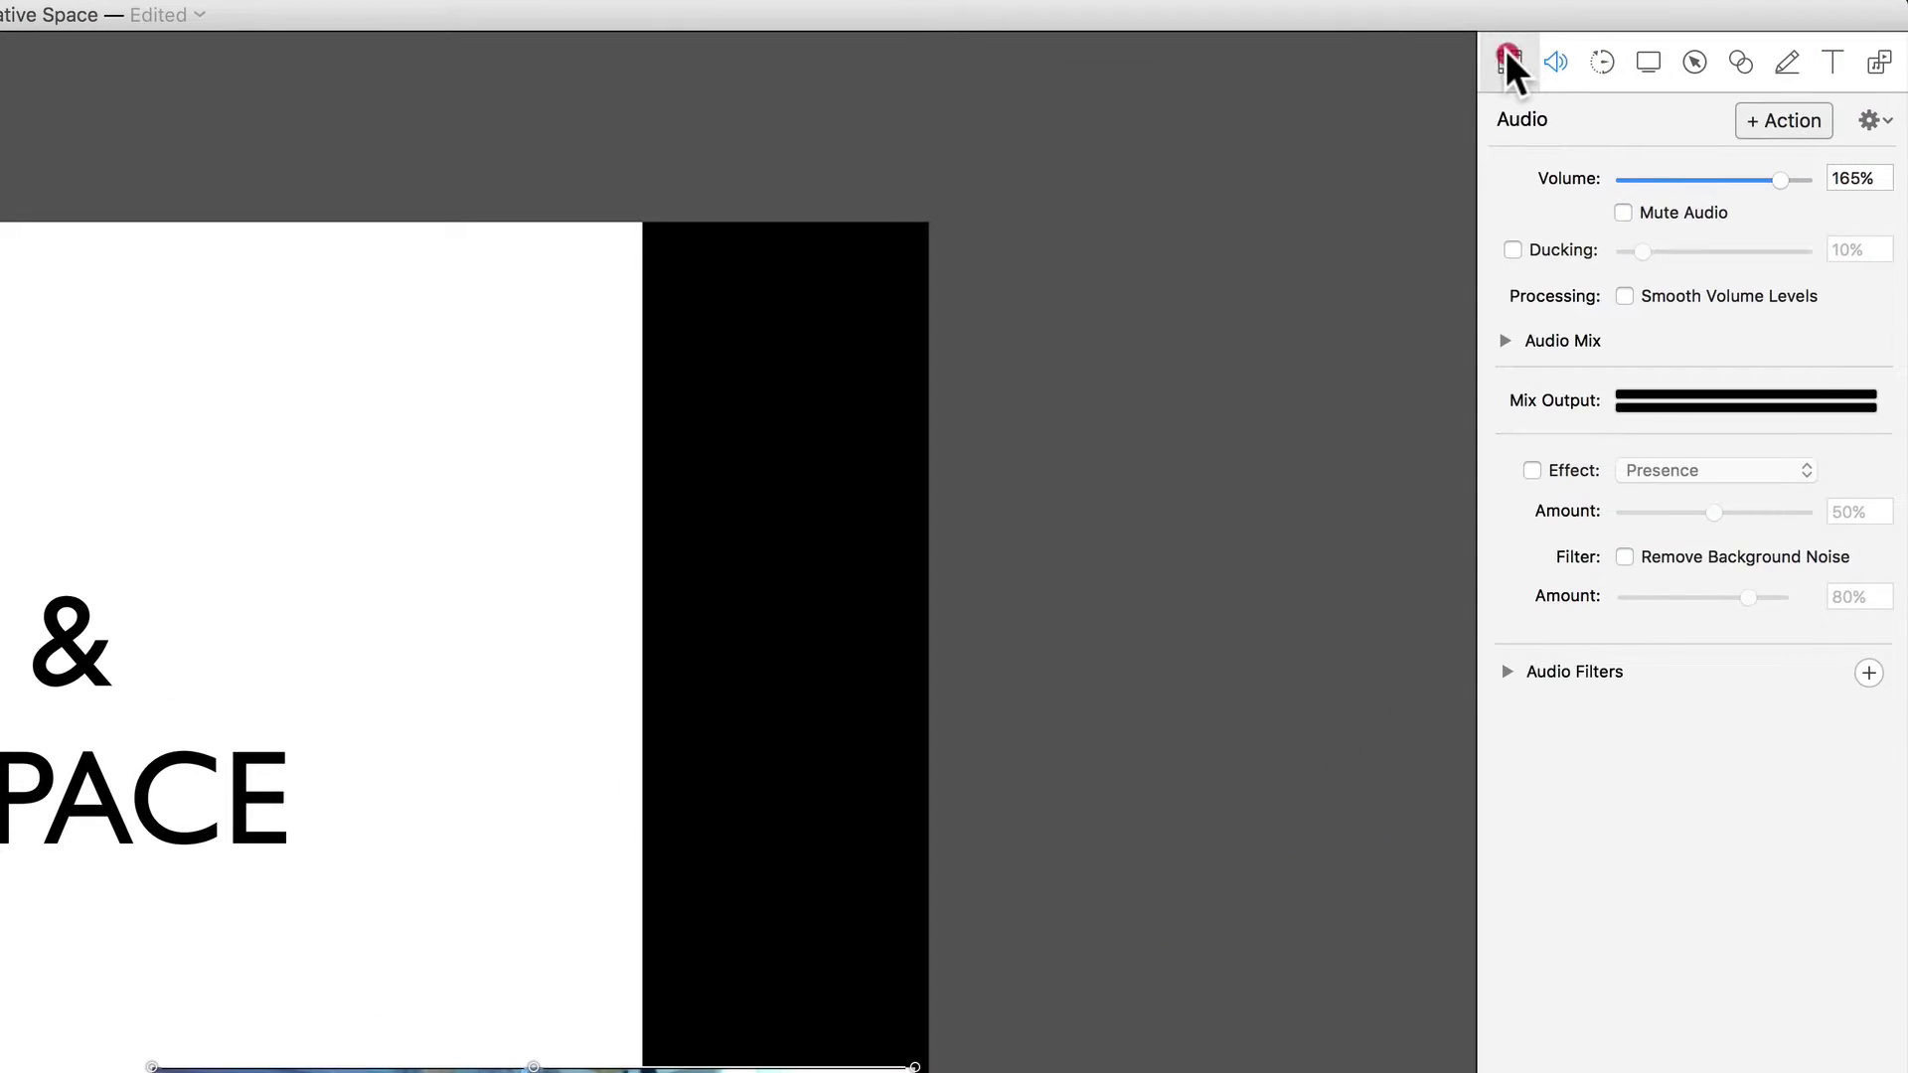
Step: Centre the webcam clip on the canvas and scale it to 400% to fill the frame
{"action": "left_click", "coordinate": [1507, 57]}
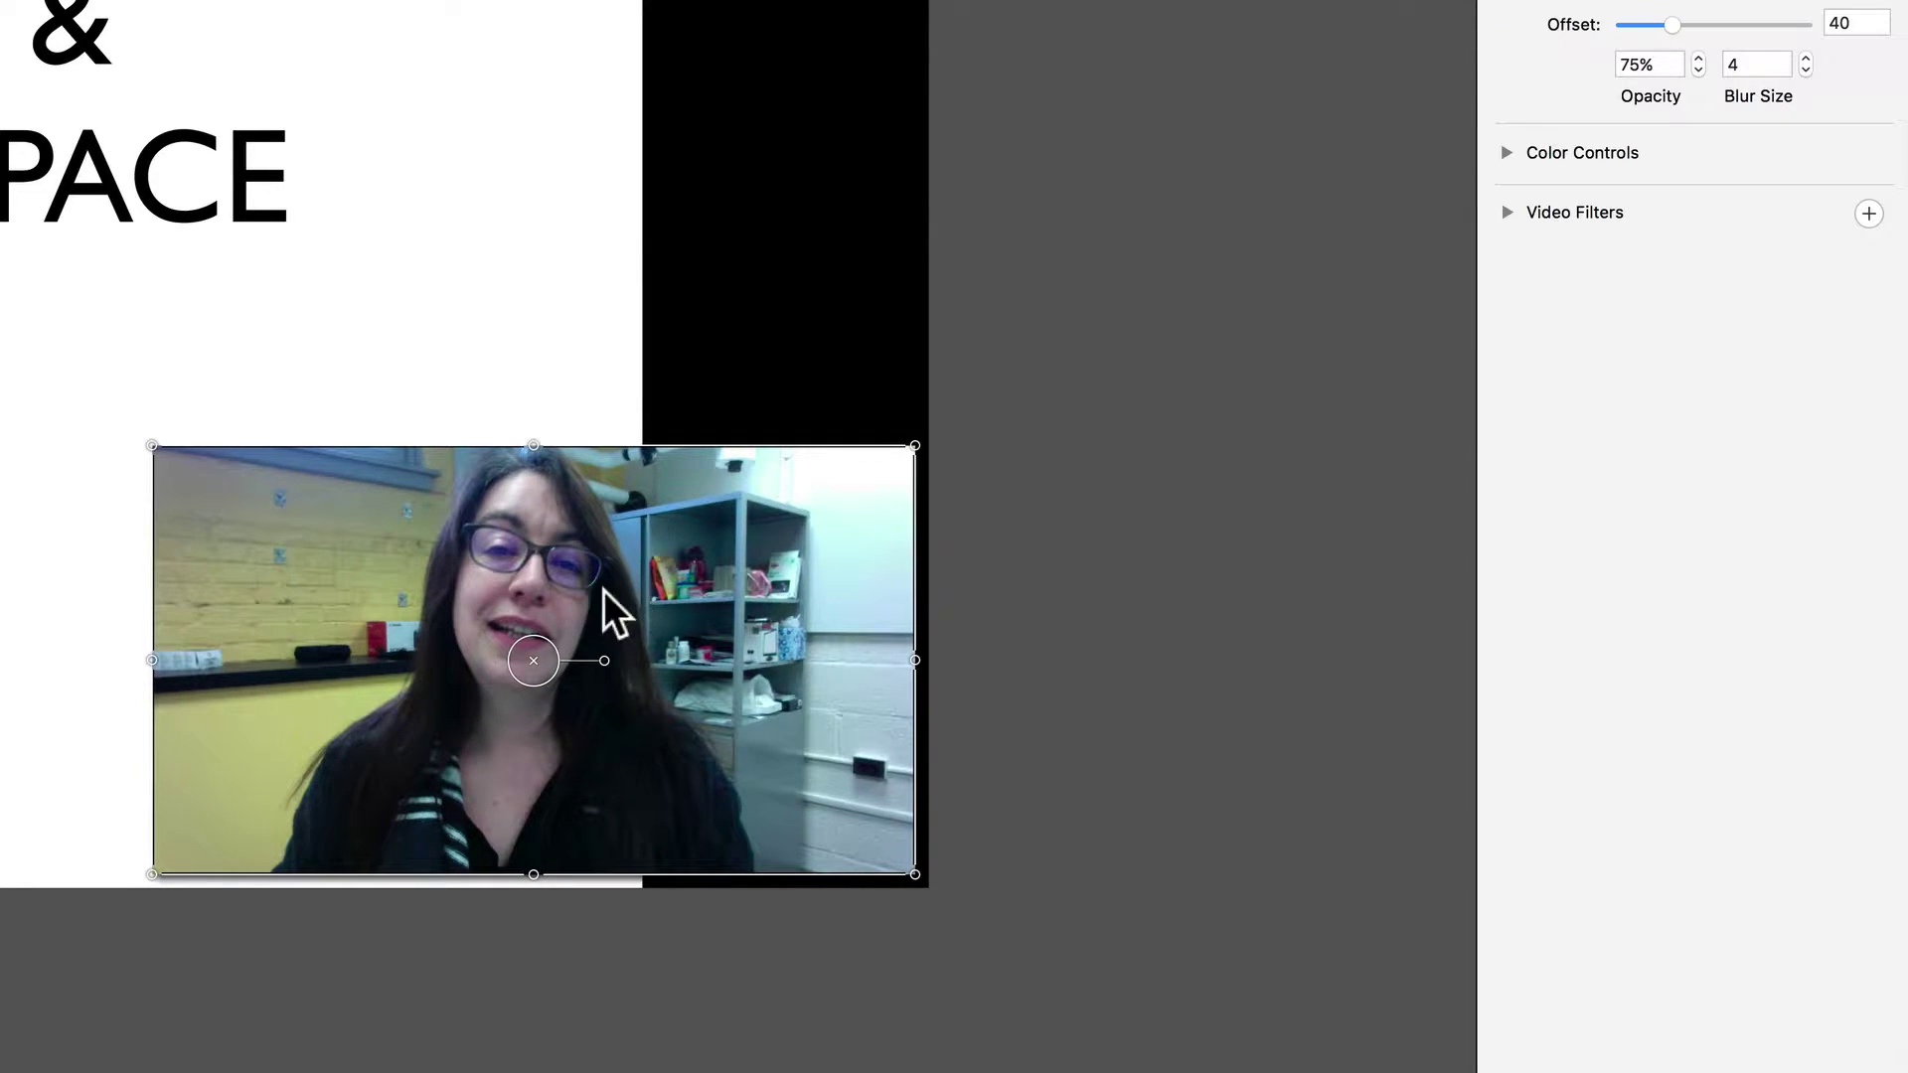
{"action": "left_click_drag", "start_coordinate": [666, 697], "coordinate": [979, 534]}
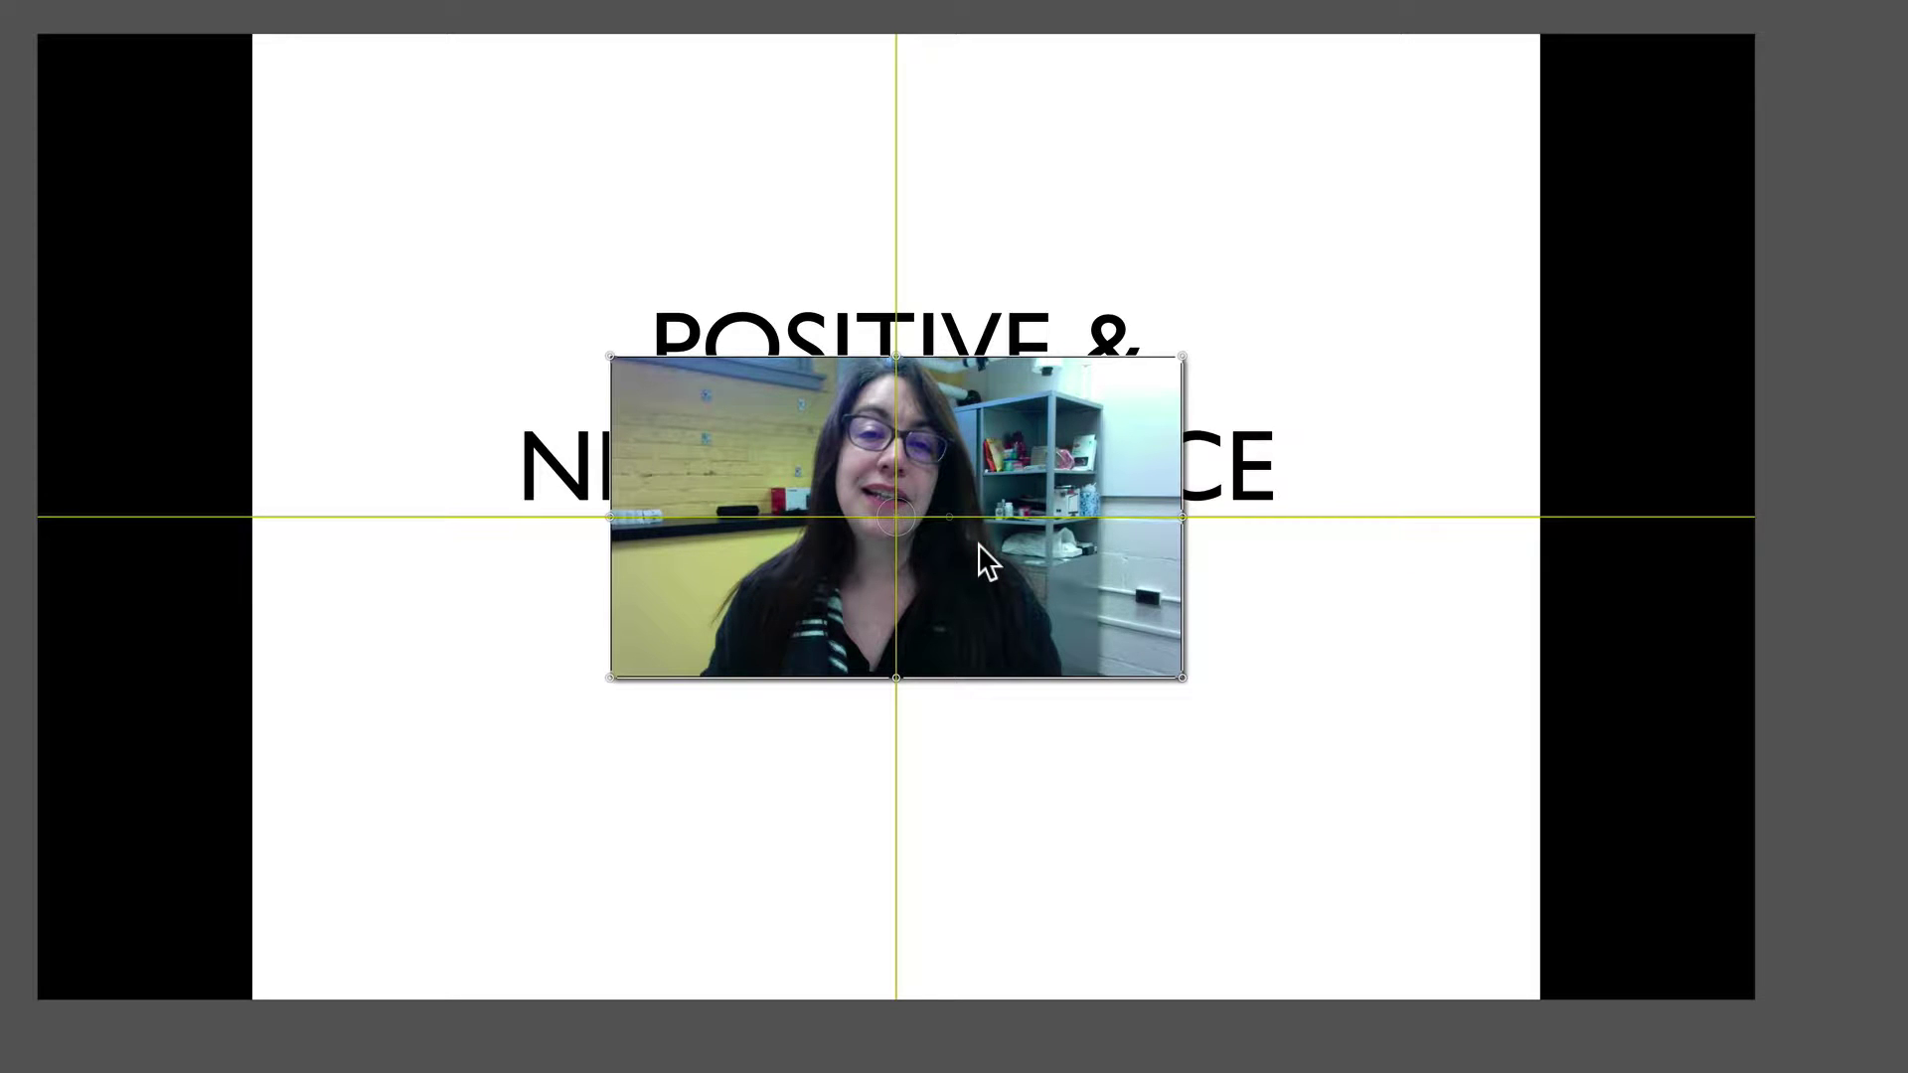
{"action": "left_click_drag", "start_coordinate": [977, 545], "coordinate": [978, 544]}
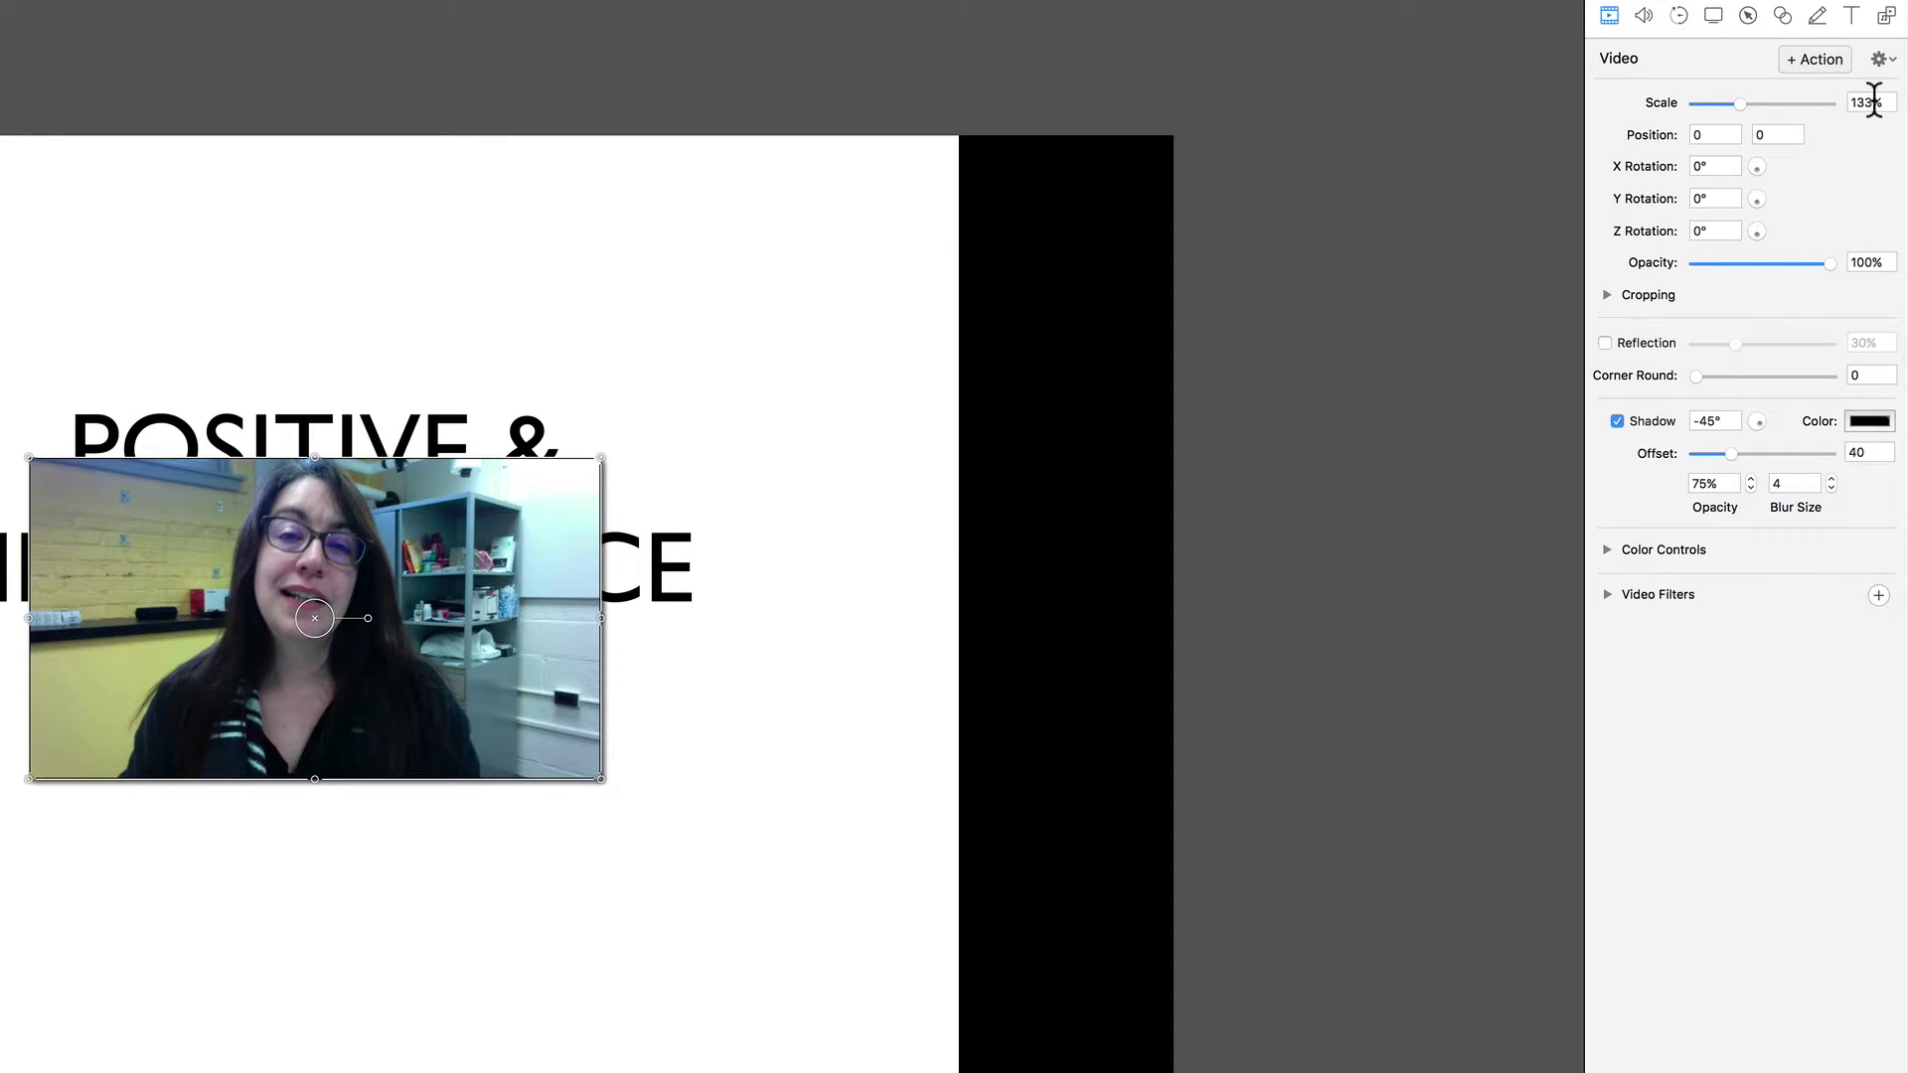
{"action": "left_click", "coordinate": [1861, 100]}
{"action": "type", "text": "400"}
{"action": "key", "text": "Return"}
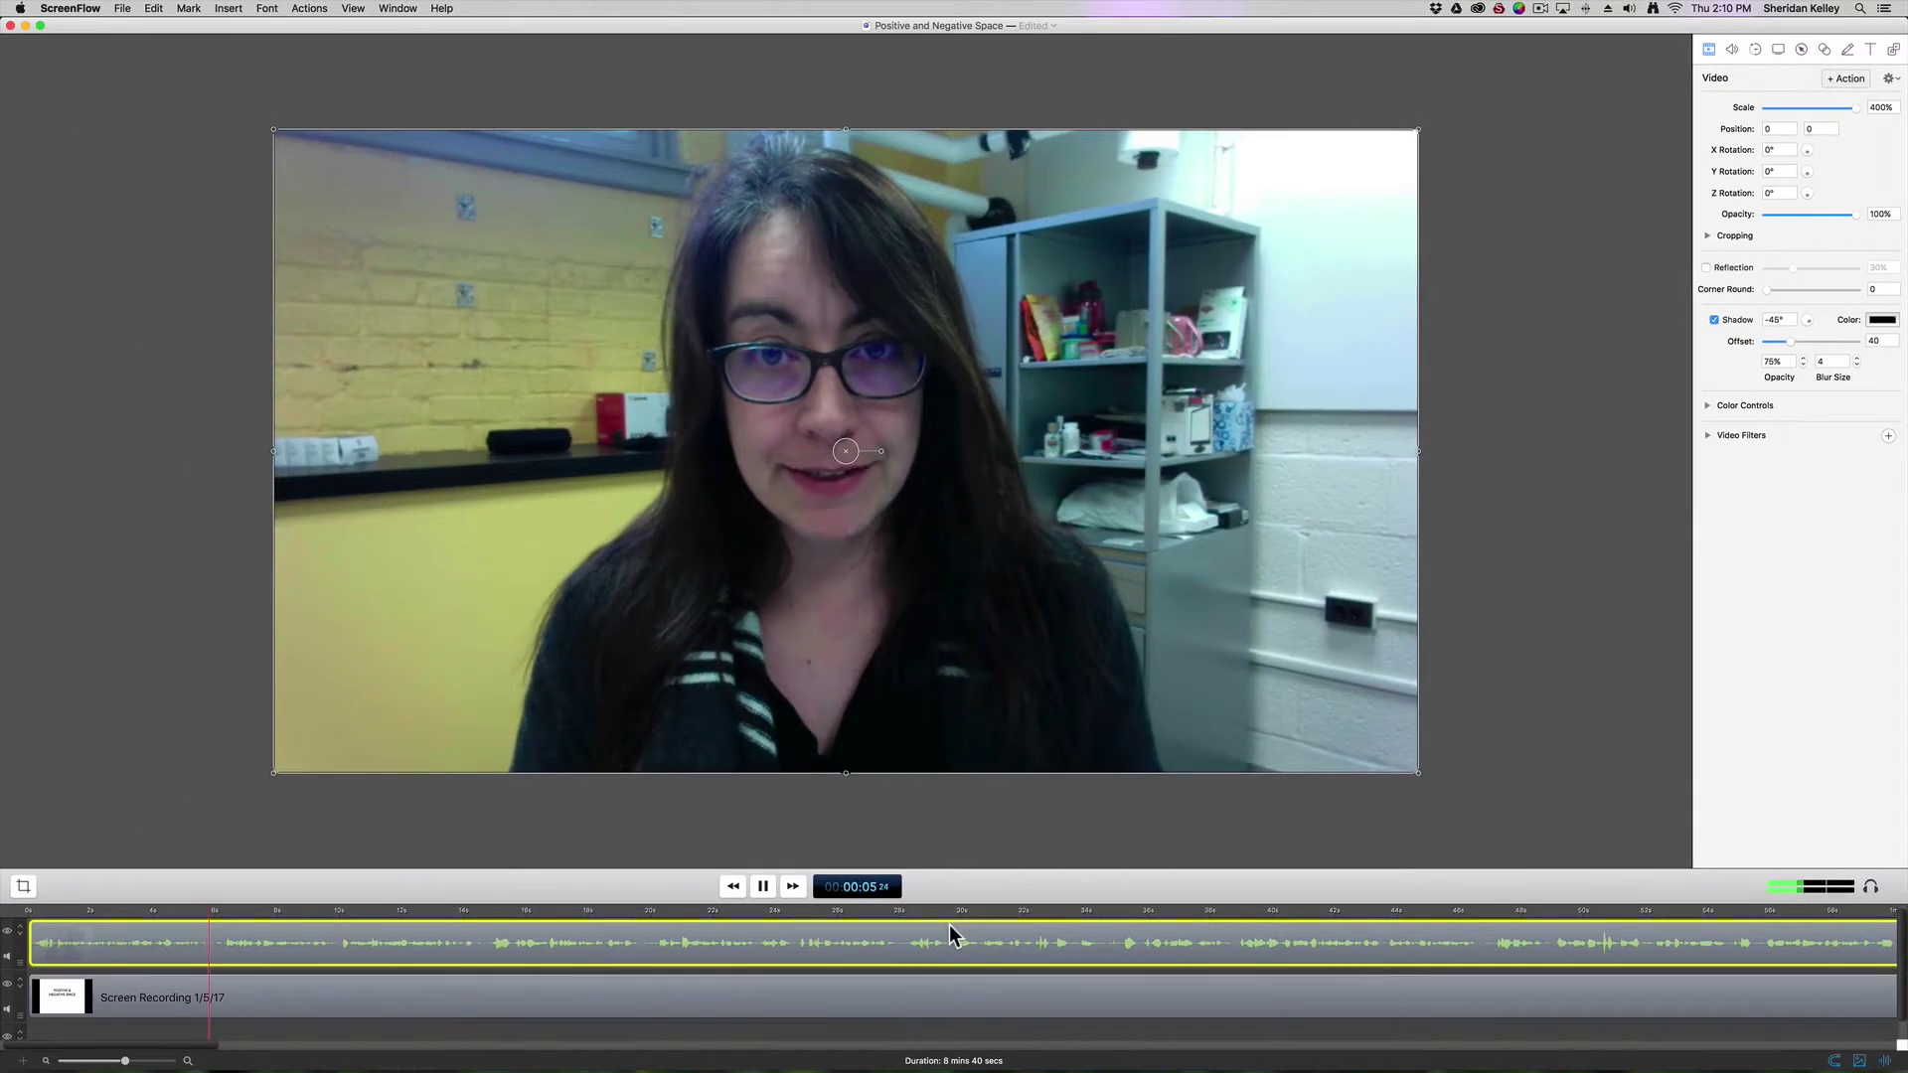
{"action": "key", "text": "space"}
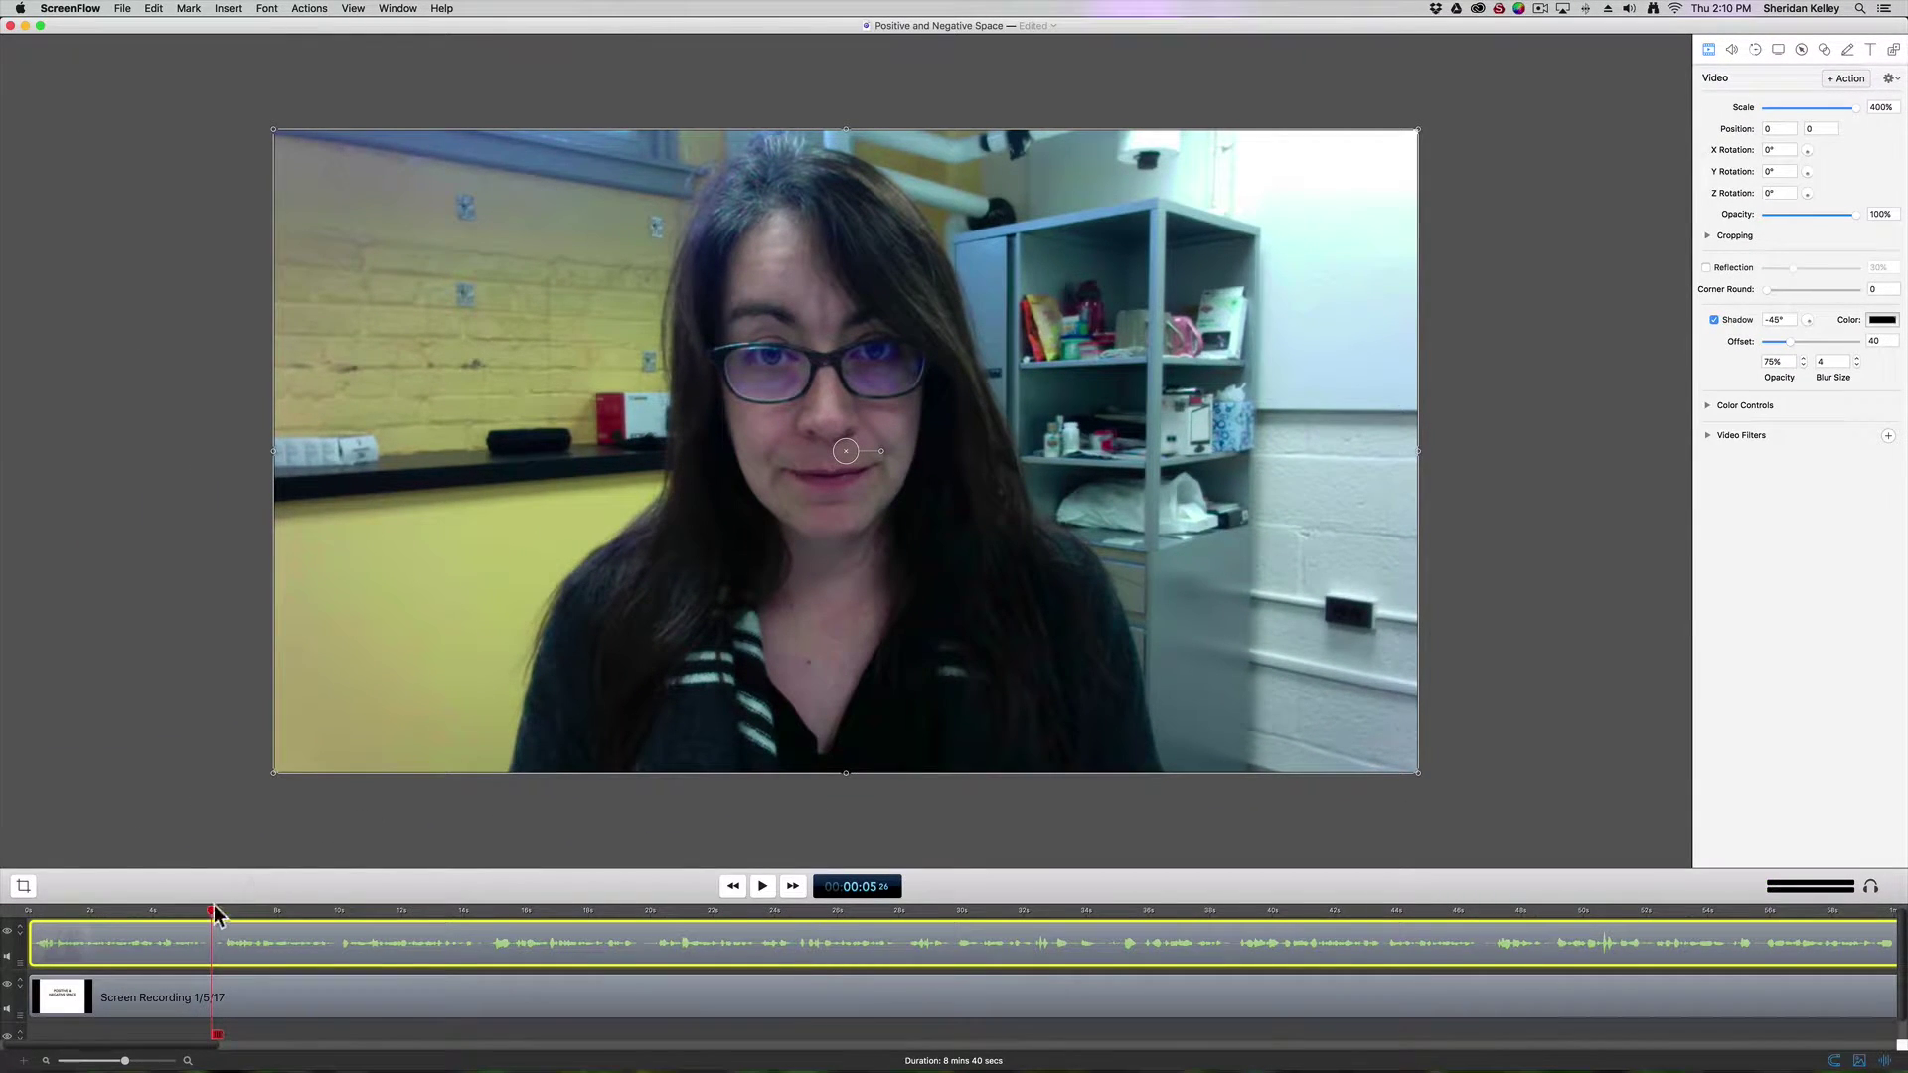
Step: Scrub the playhead from 00:05;26 to about 00:06;11
{"action": "left_click_drag", "start_coordinate": [212, 910], "coordinate": [336, 934]}
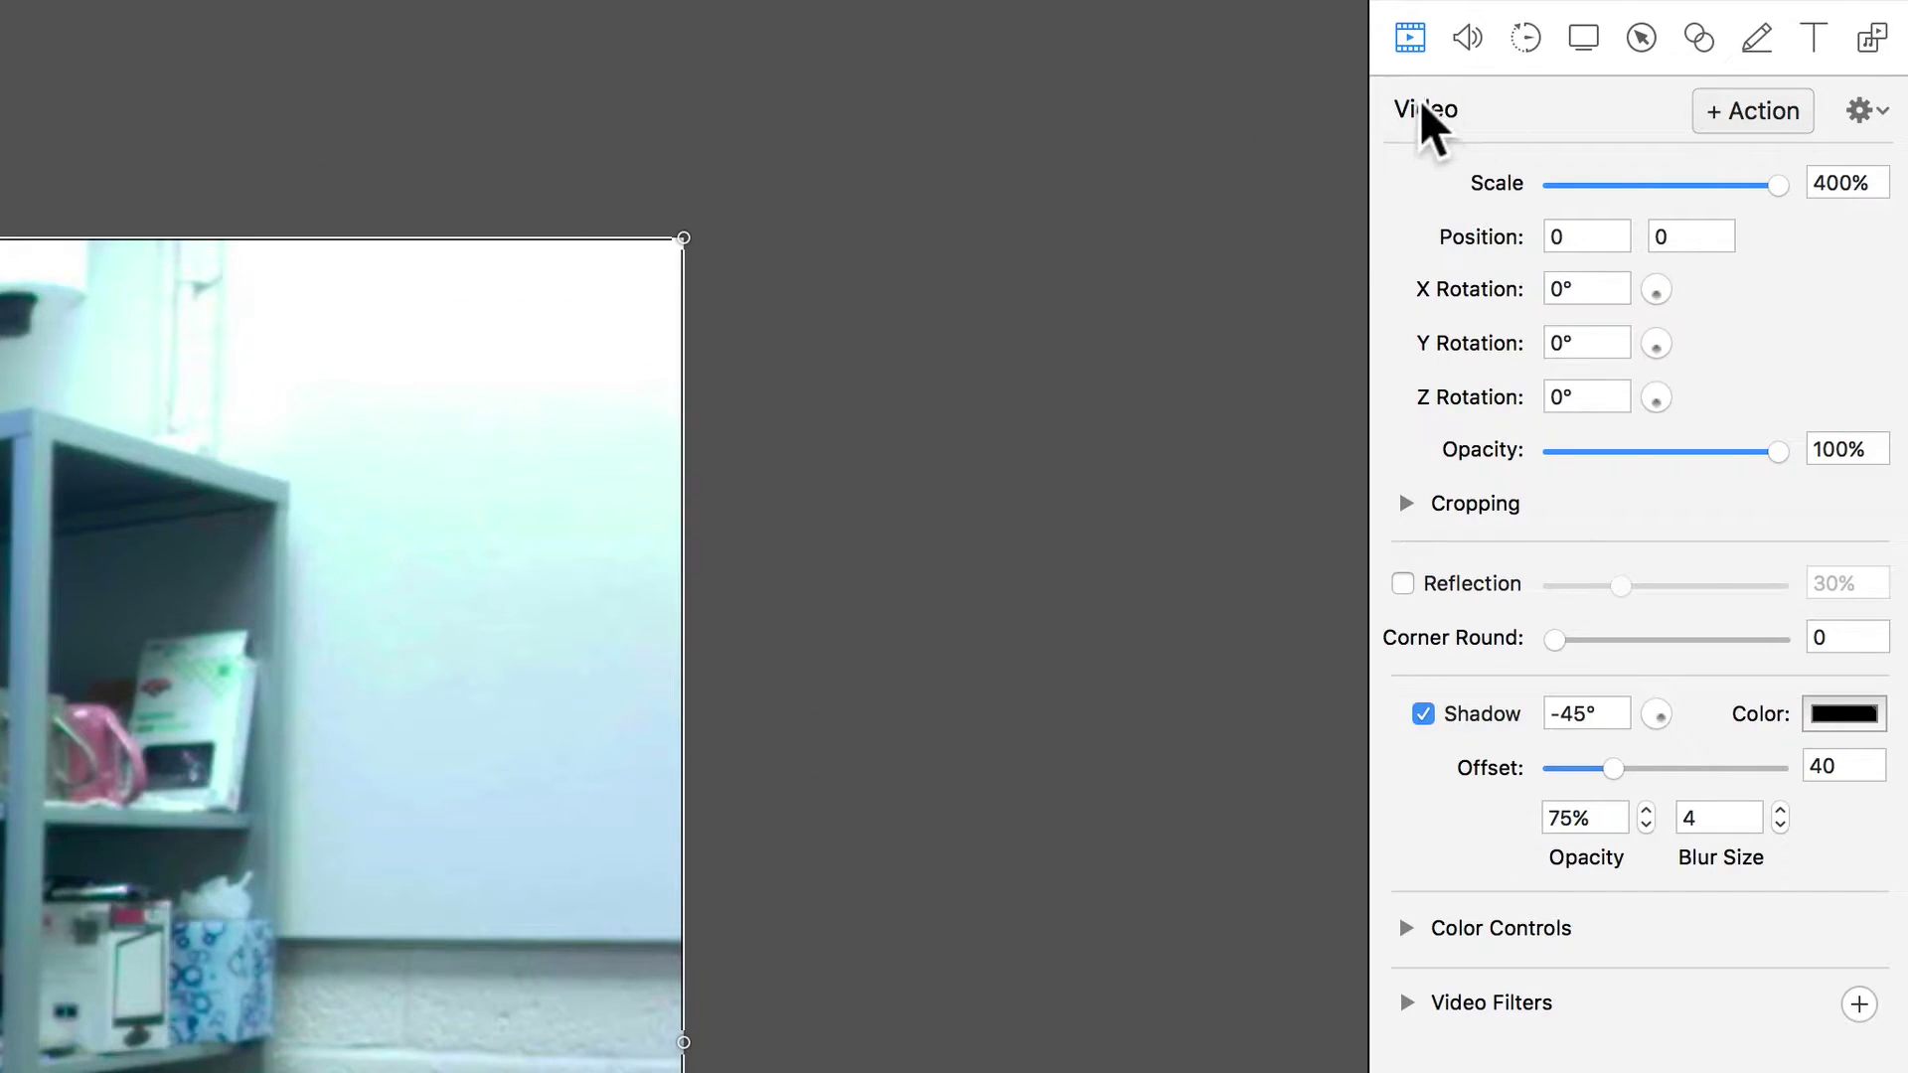
Step: Add a video action to the FaceTime camera clip at the current playhead
{"action": "left_click", "coordinate": [1396, 37]}
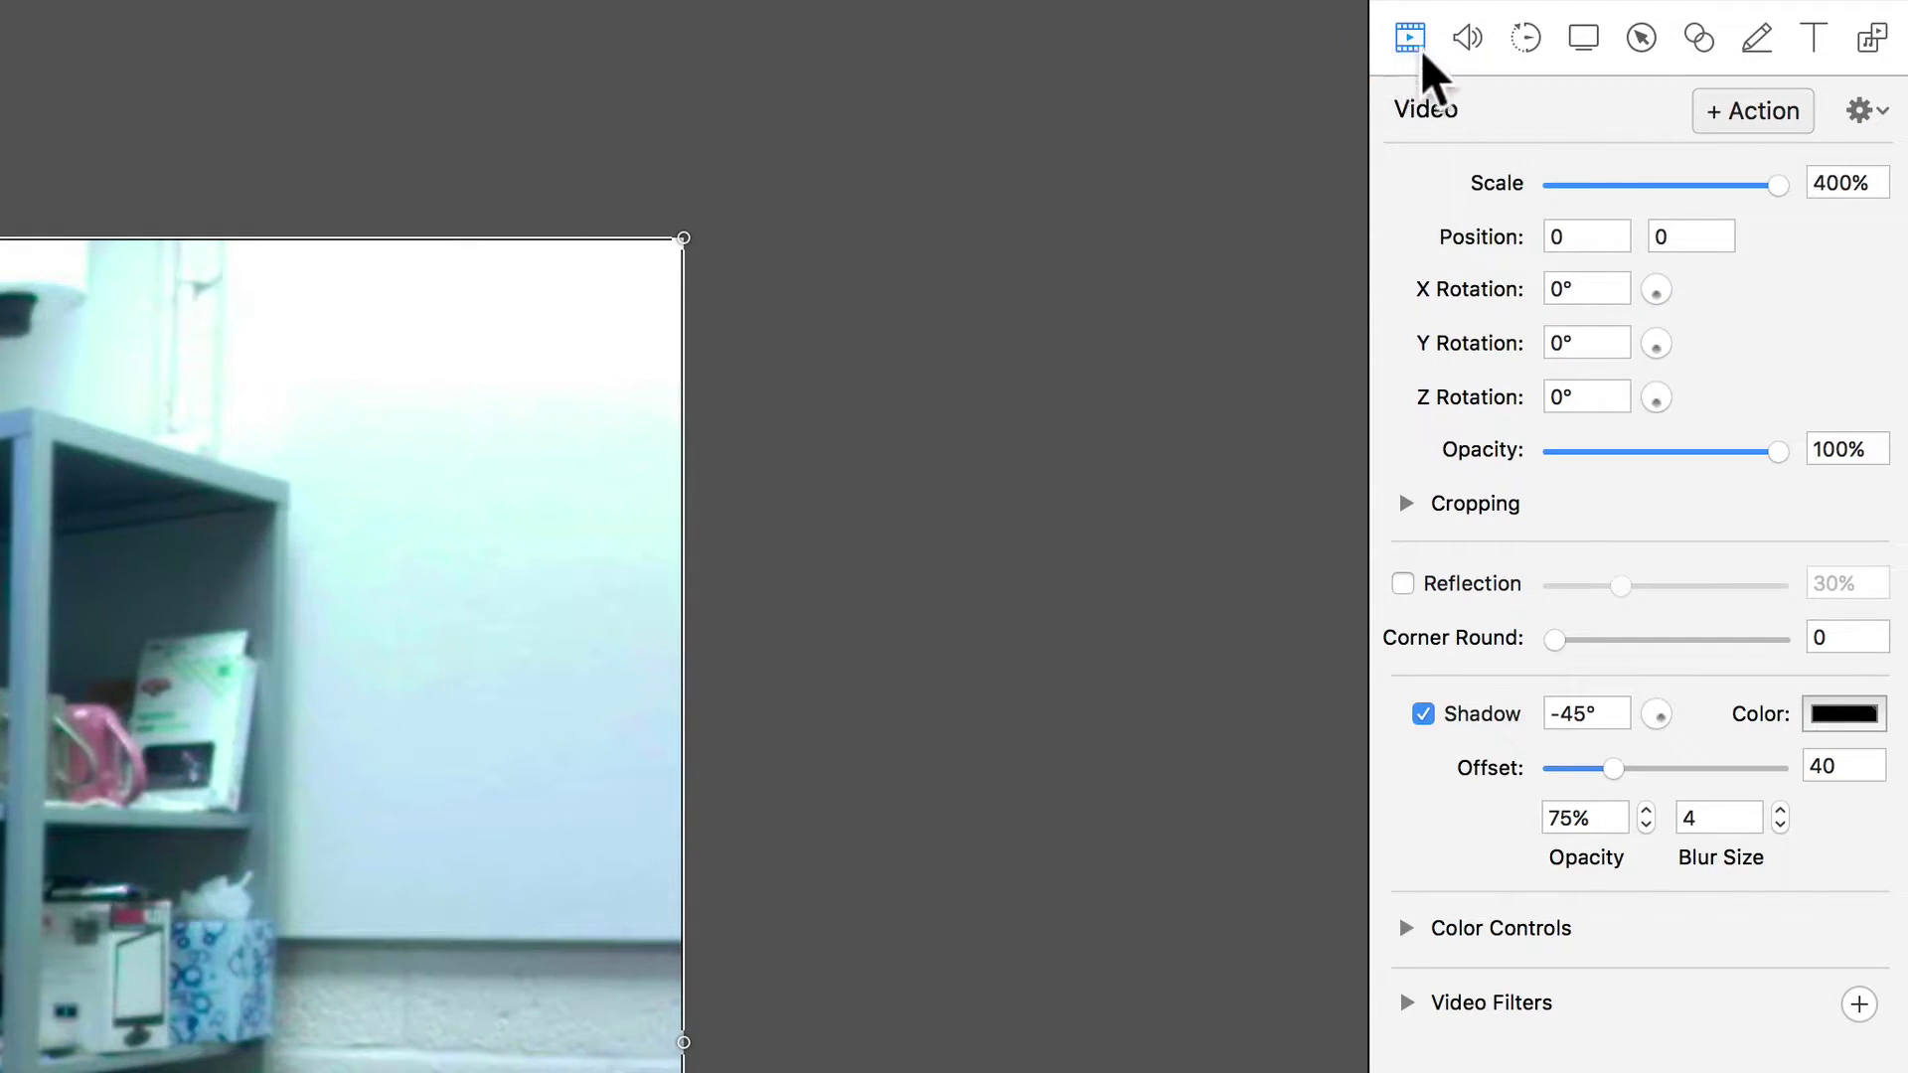
{"action": "left_click", "coordinate": [1465, 38]}
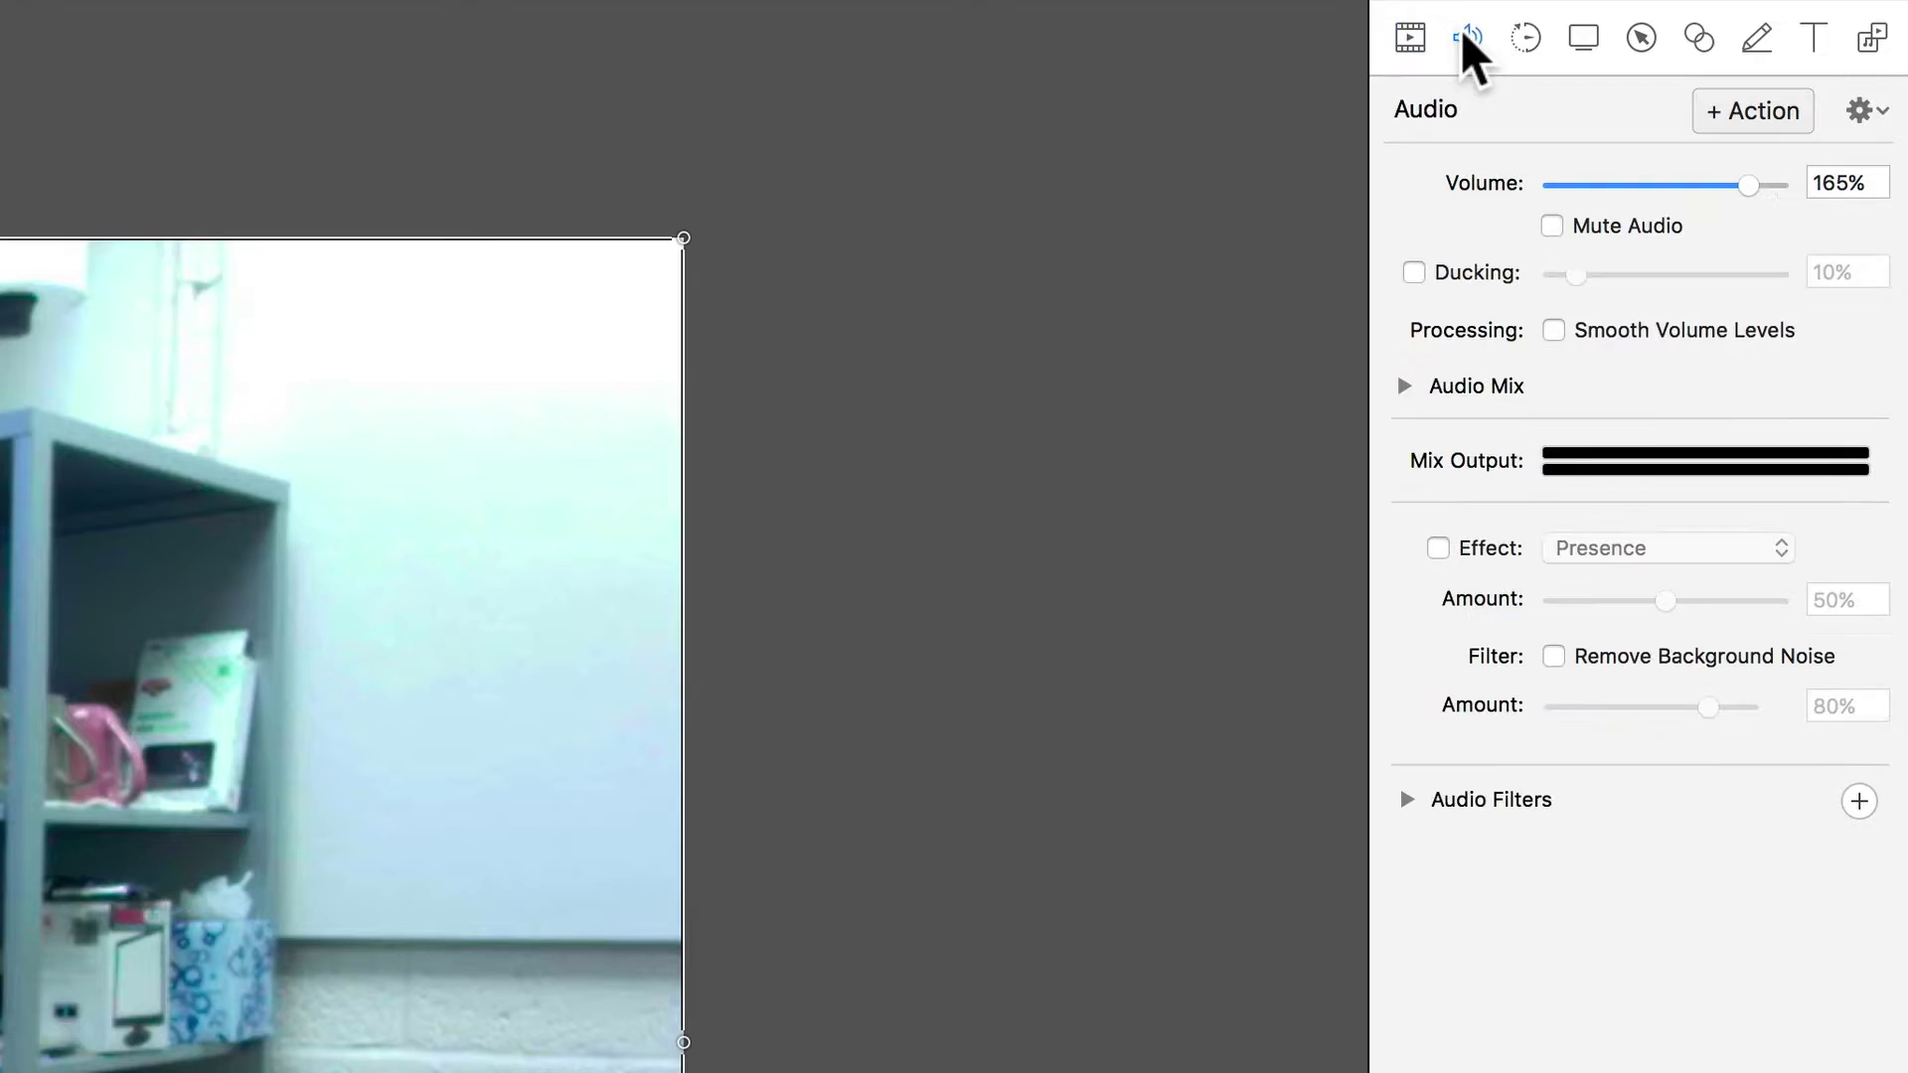
{"action": "left_click", "coordinate": [1411, 45]}
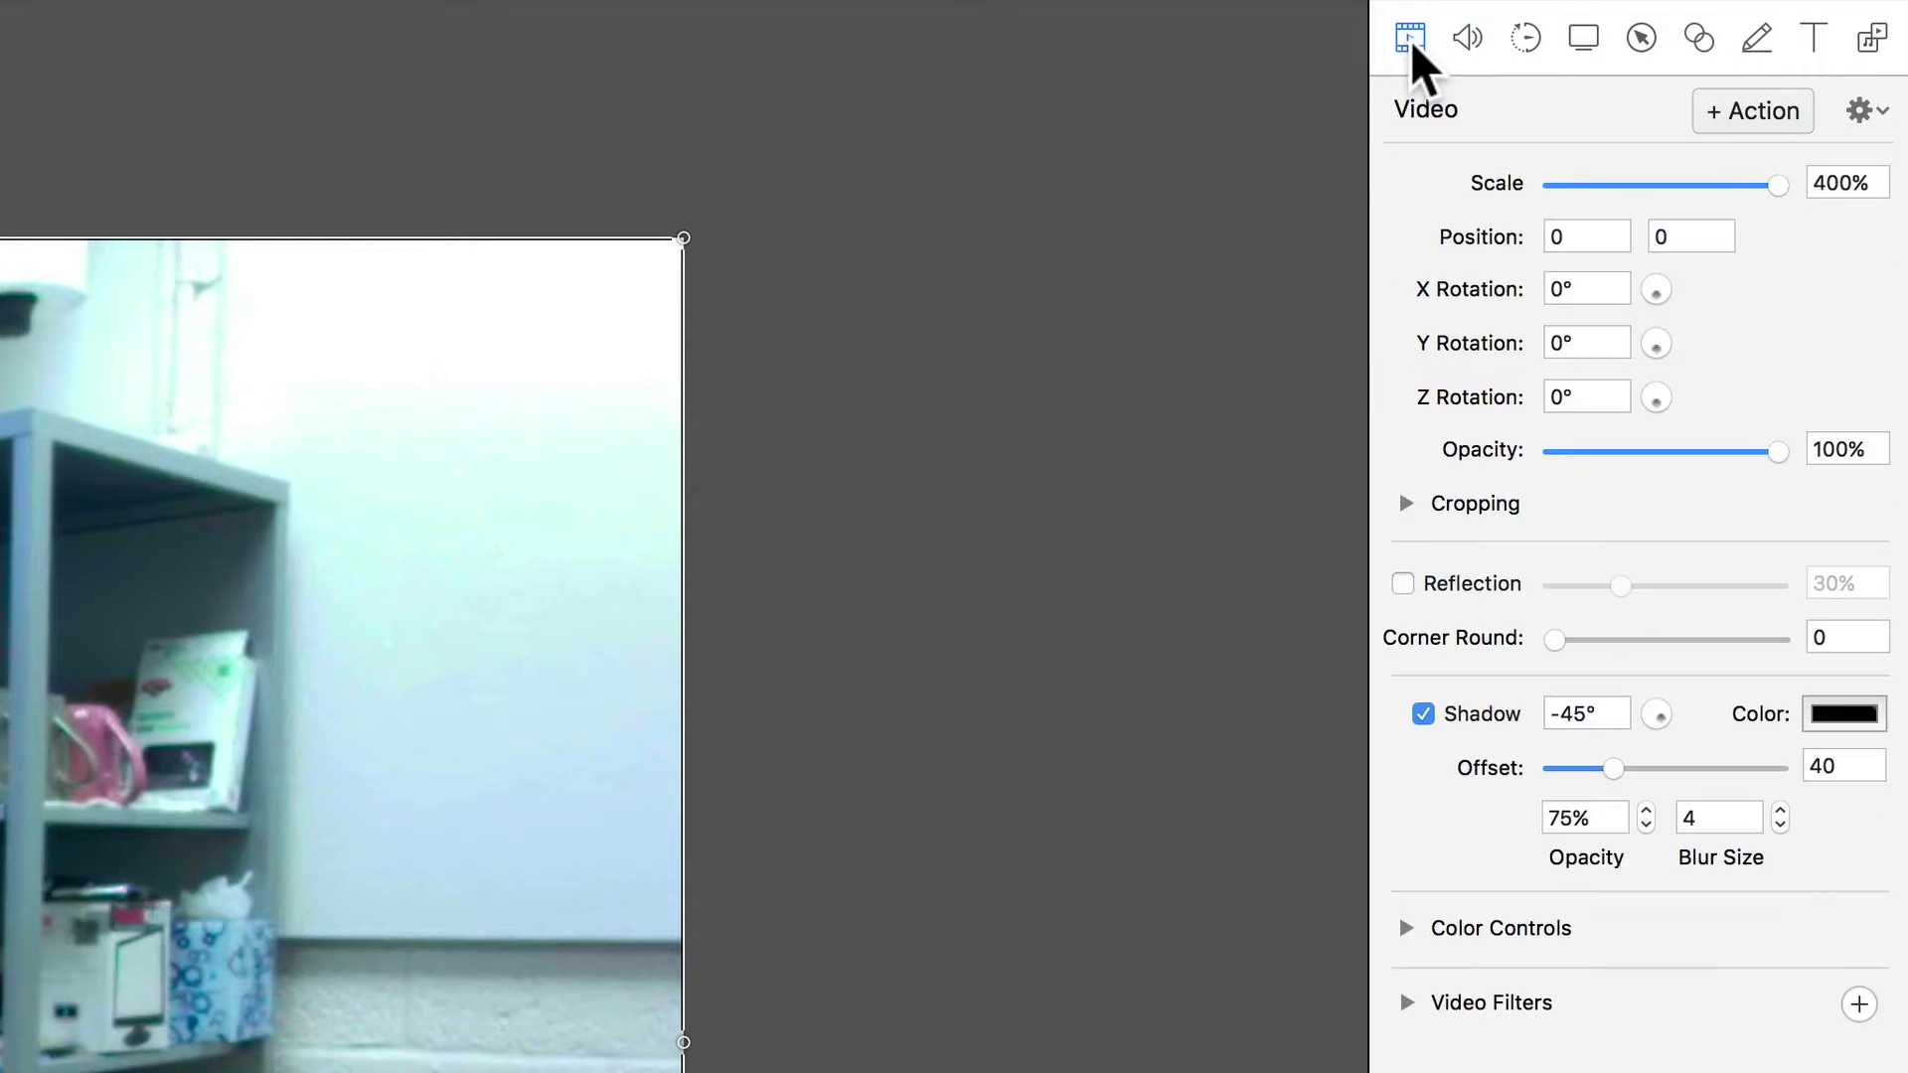
{"action": "left_click", "coordinate": [1753, 112]}
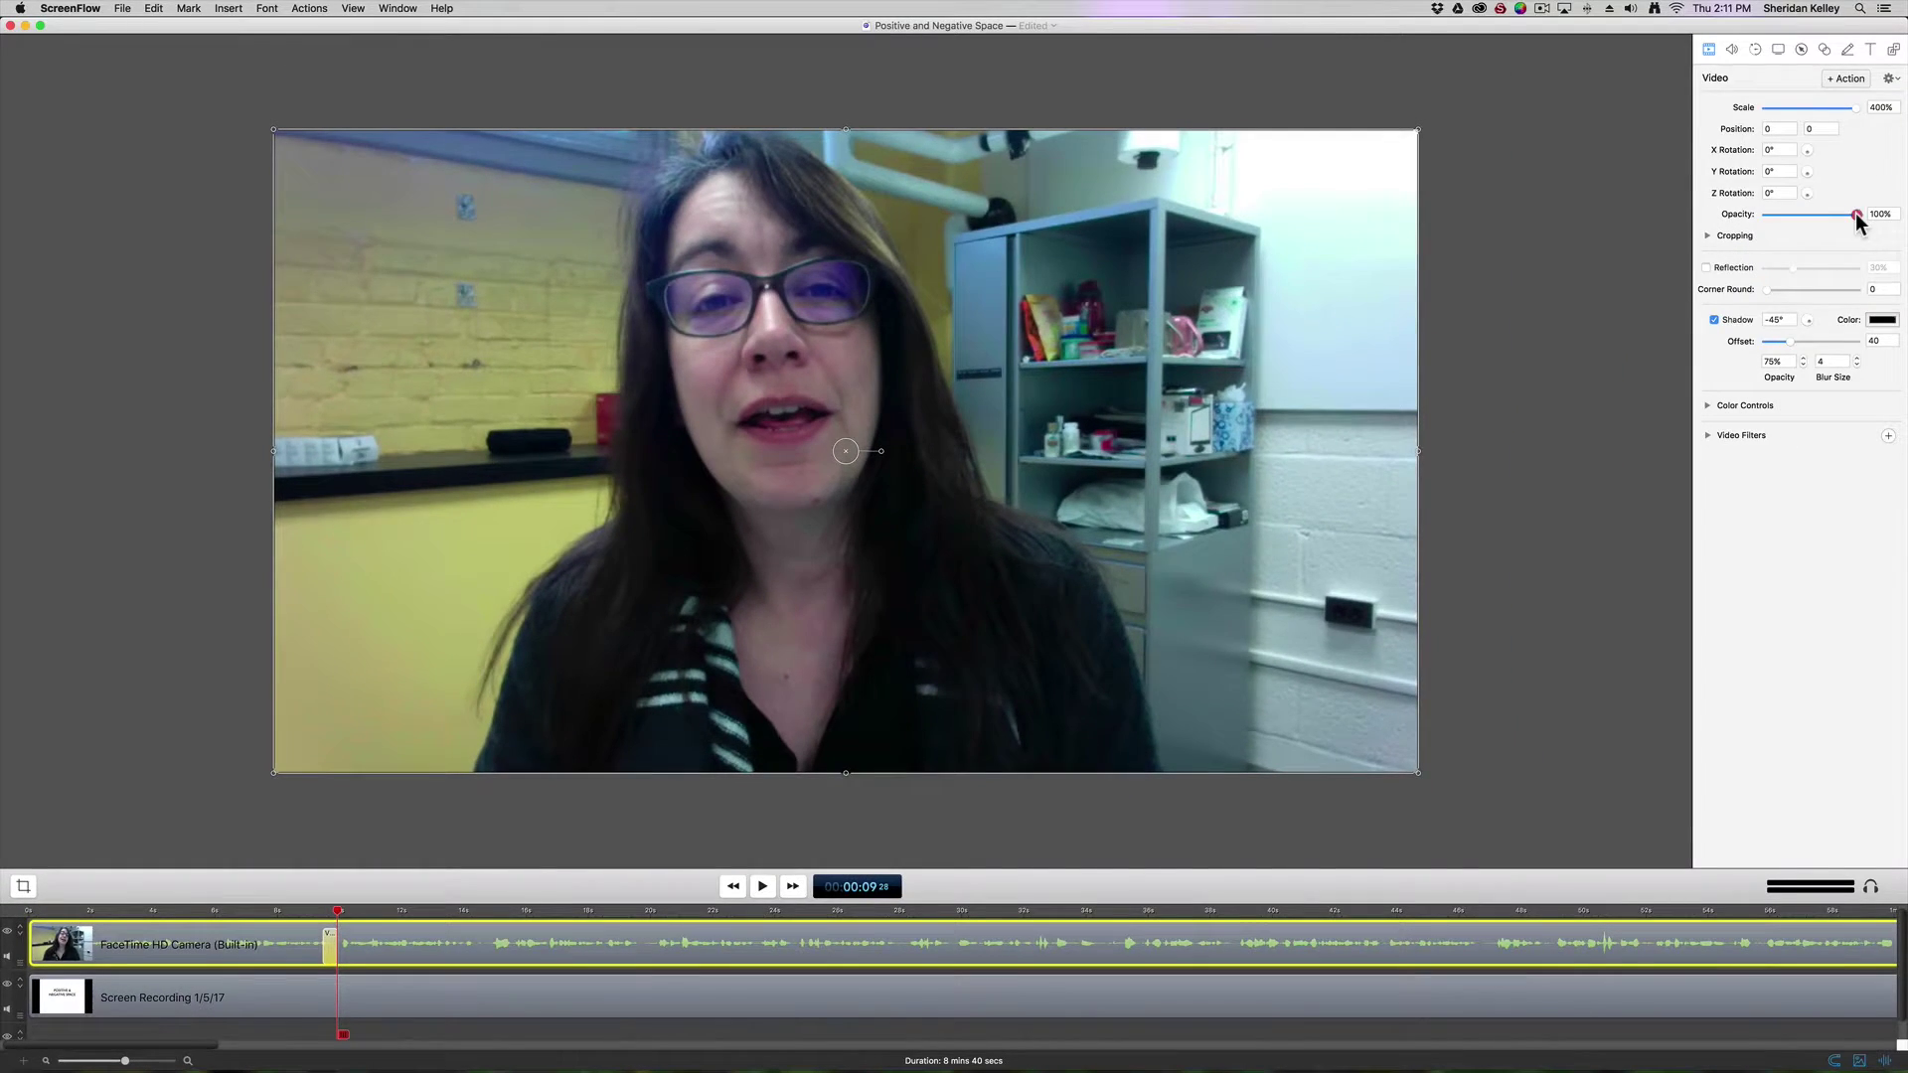
Step: Set the action's opacity to 0, then play from about 8 seconds to check the fade
{"action": "left_click_drag", "start_coordinate": [1856, 216], "coordinate": [1753, 261]}
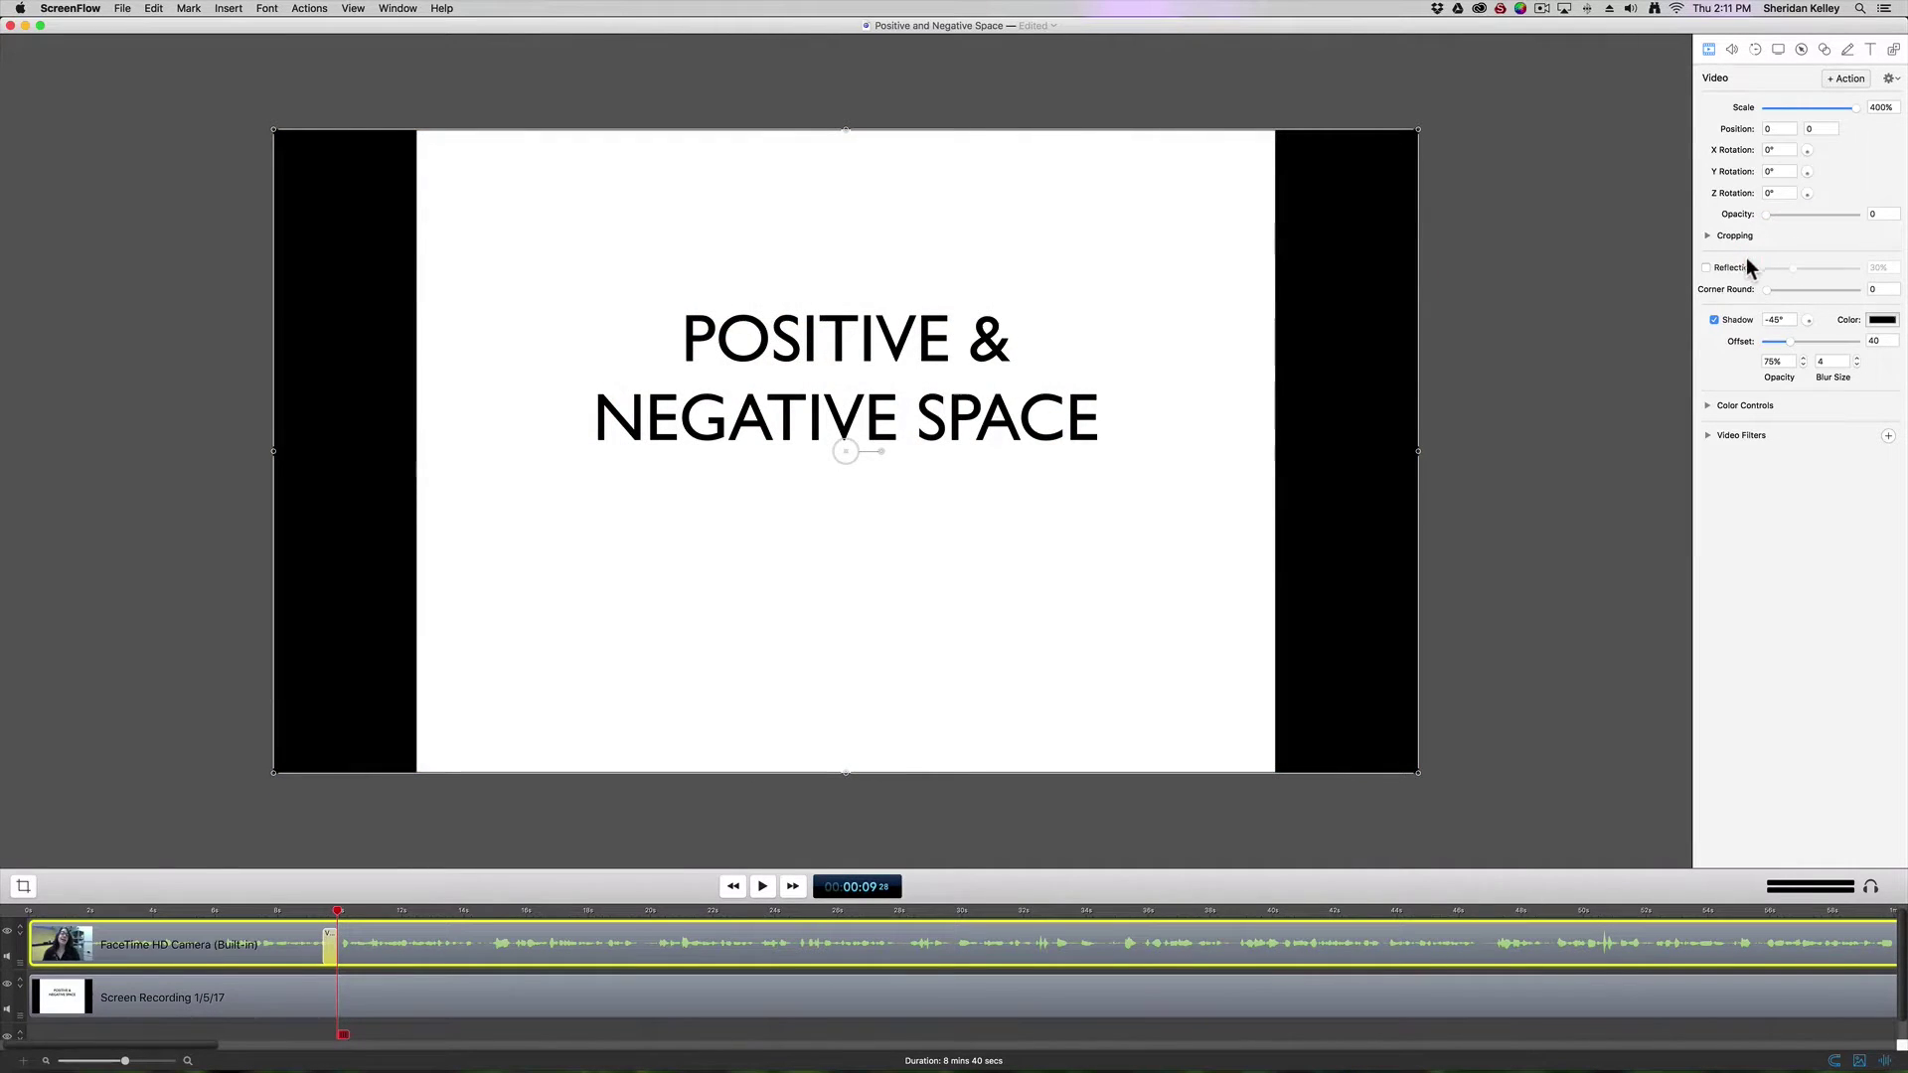
{"action": "left_click", "coordinate": [289, 908]}
{"action": "key", "text": "space"}
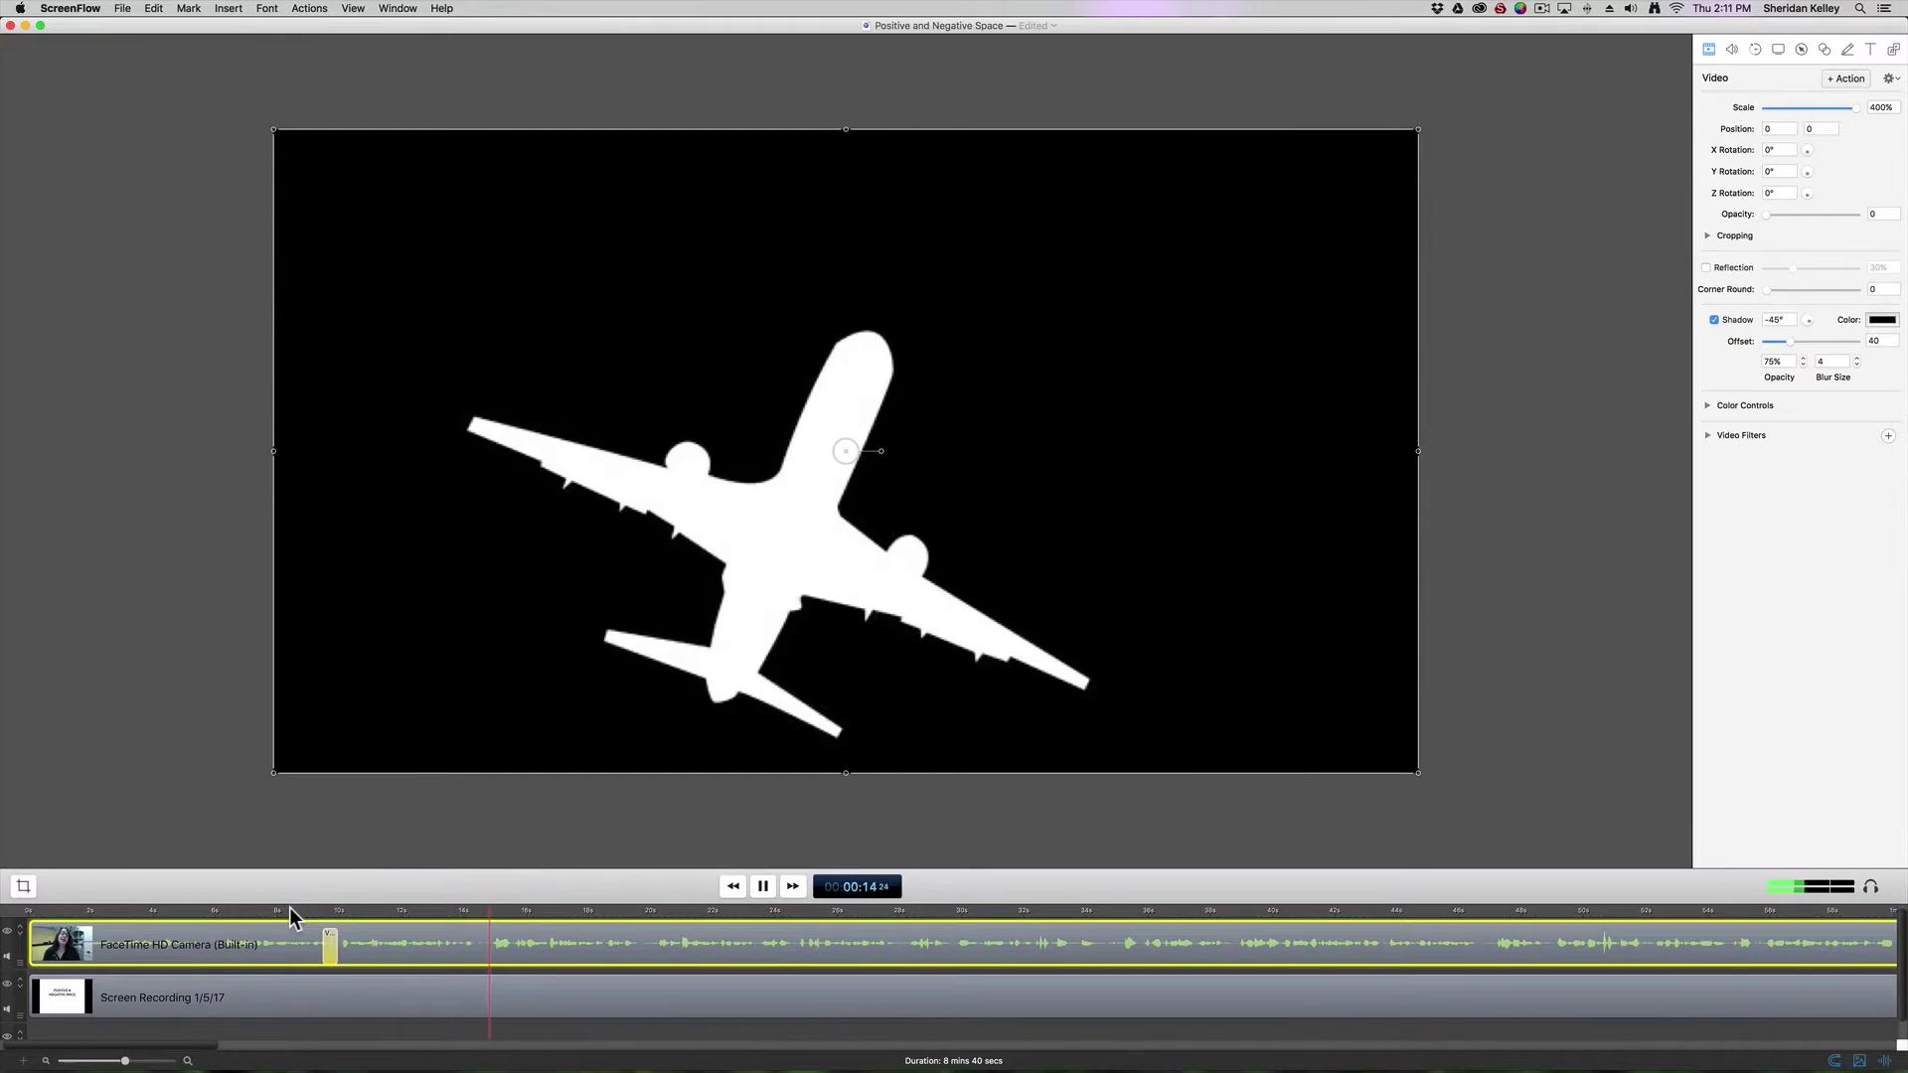
{"action": "key", "text": "space"}
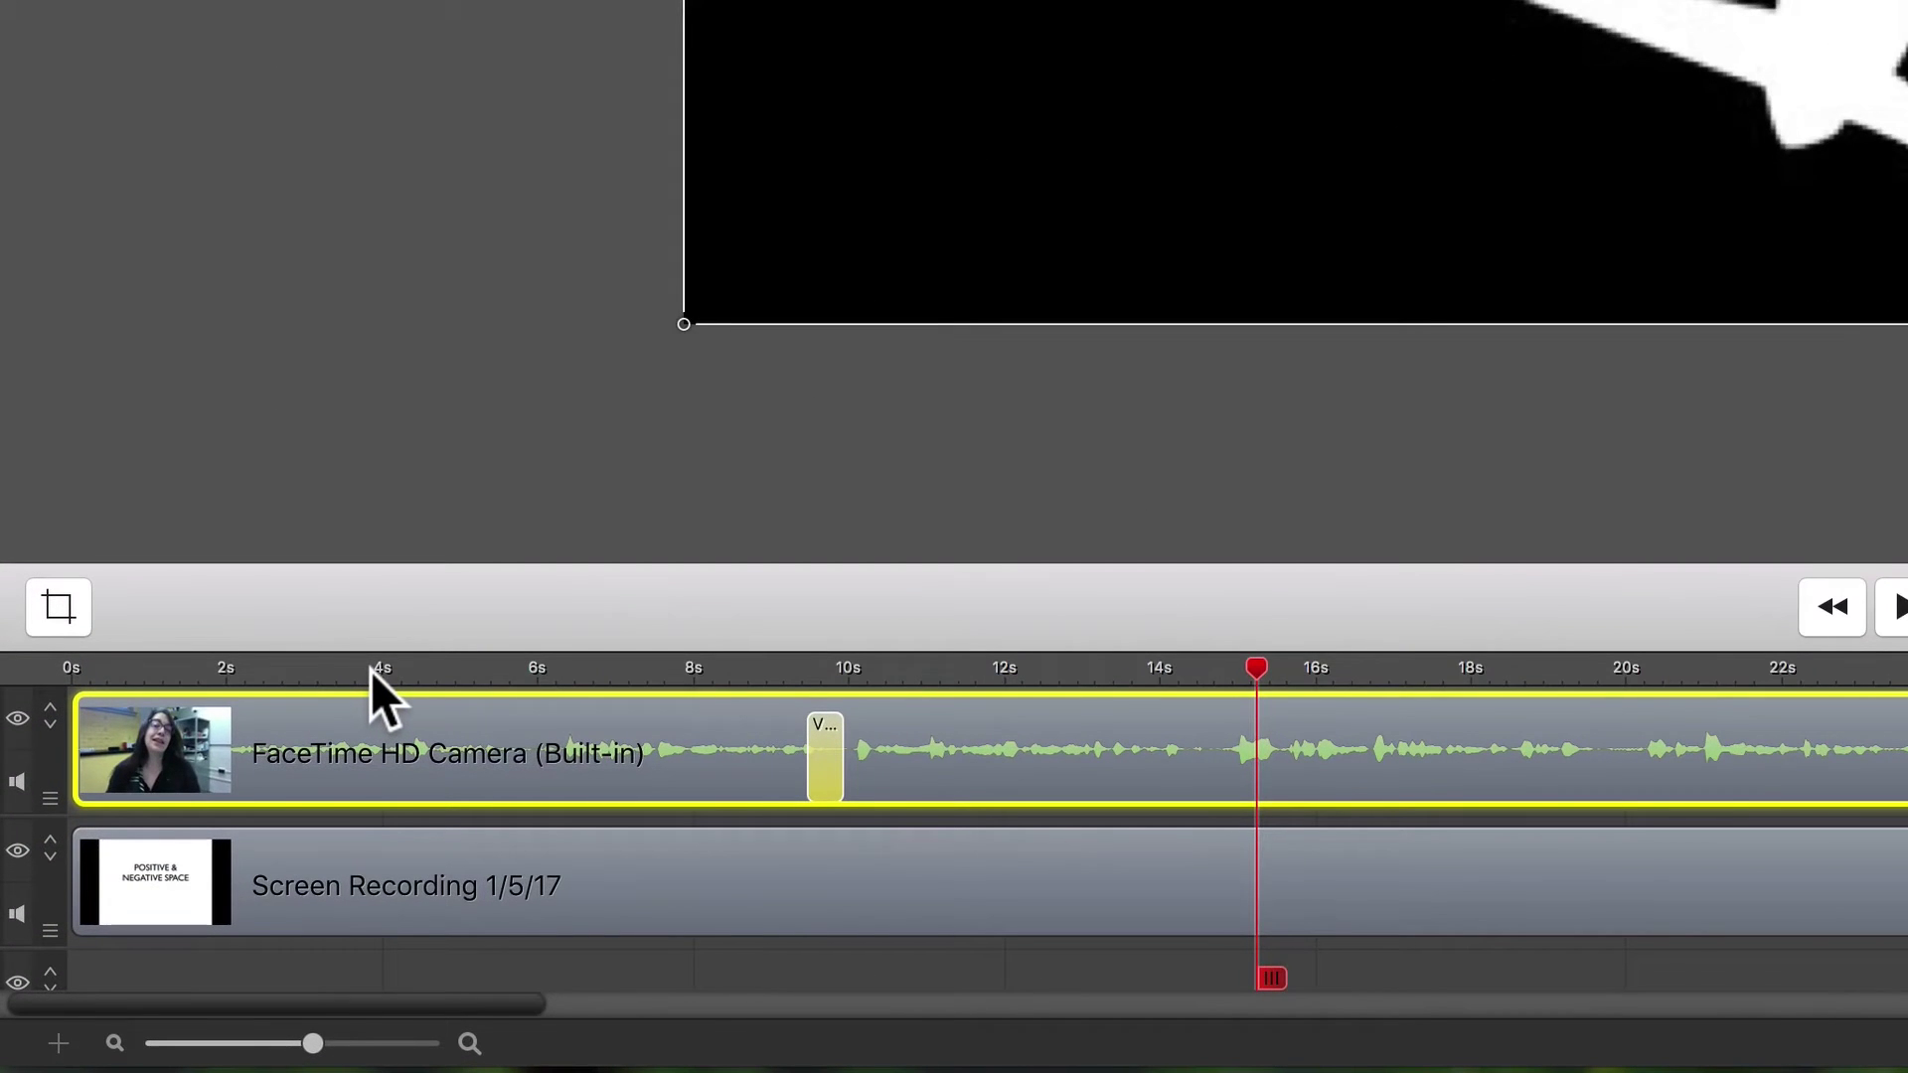
Step: Find 6.1 seconds by playback and drag the action marker to start there
{"action": "left_click", "coordinate": [371, 671]}
{"action": "key", "text": "space"}
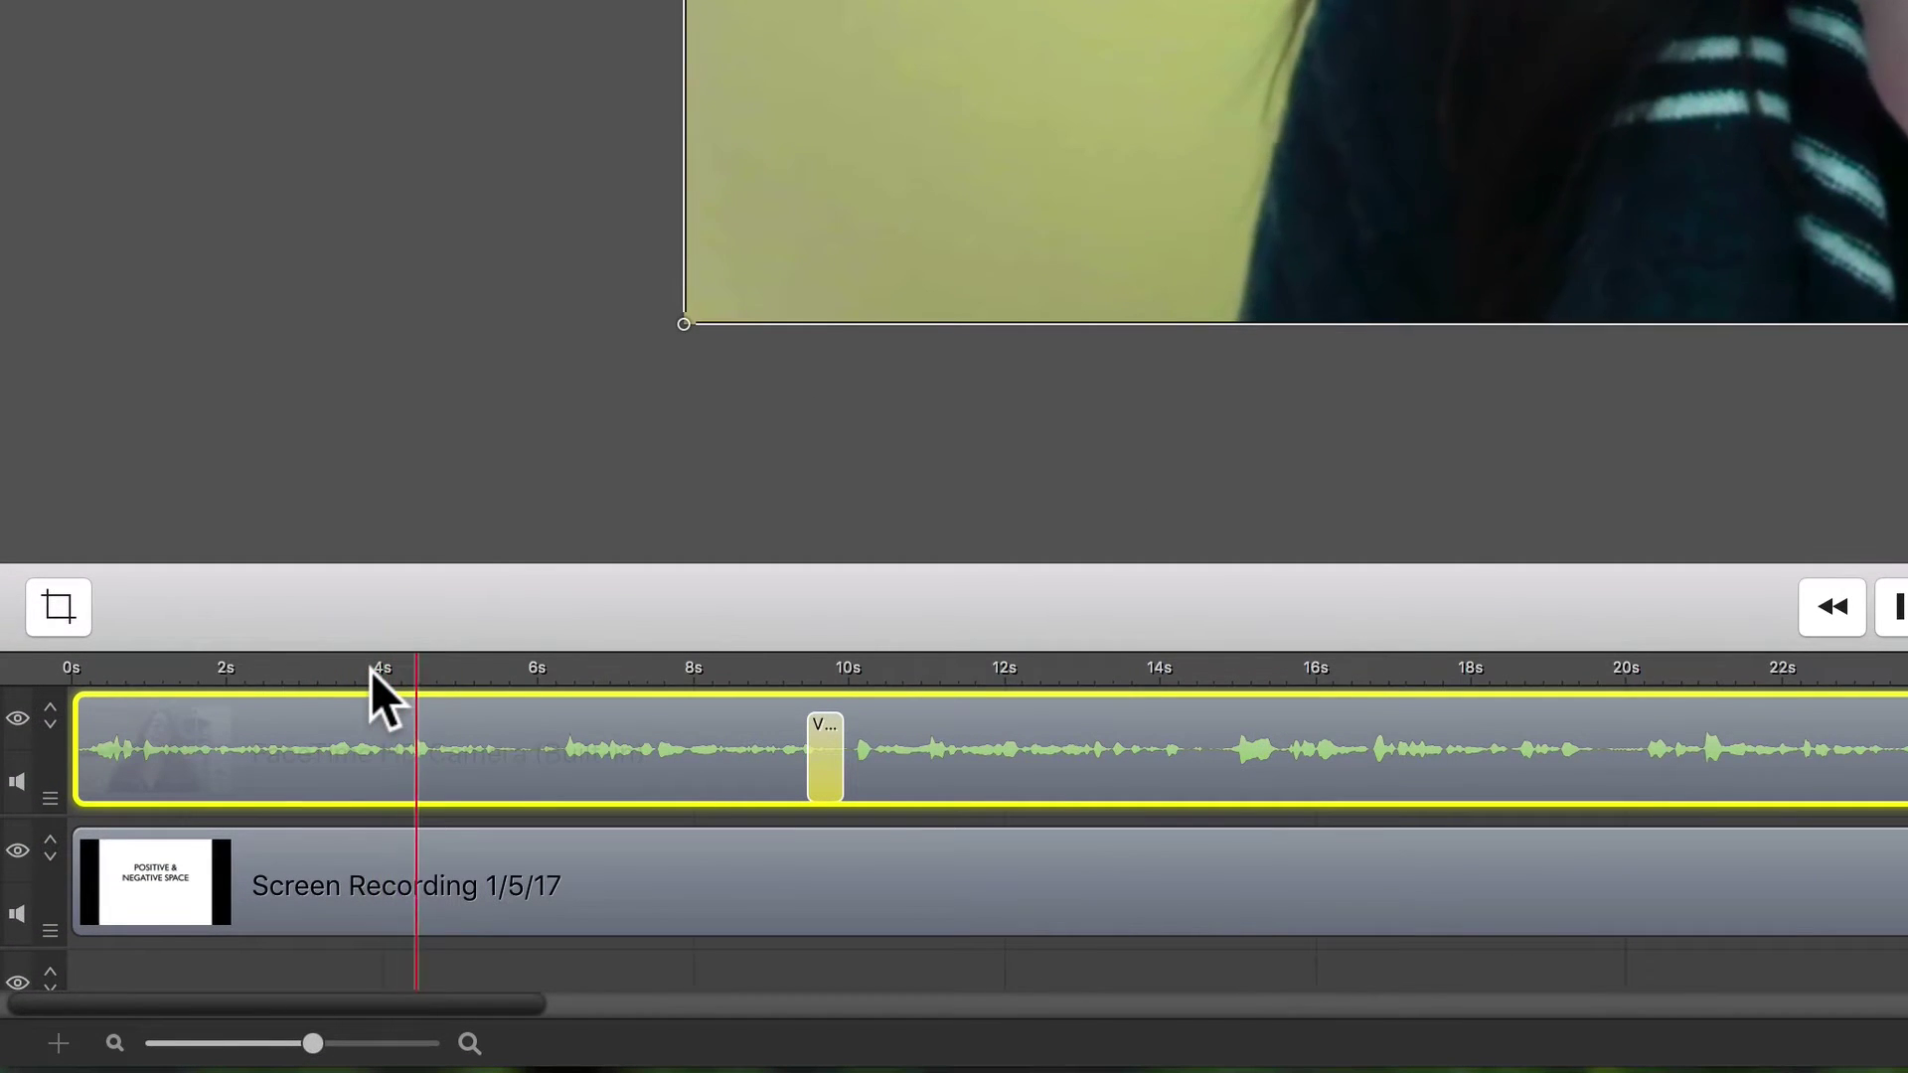
{"action": "key", "text": "space"}
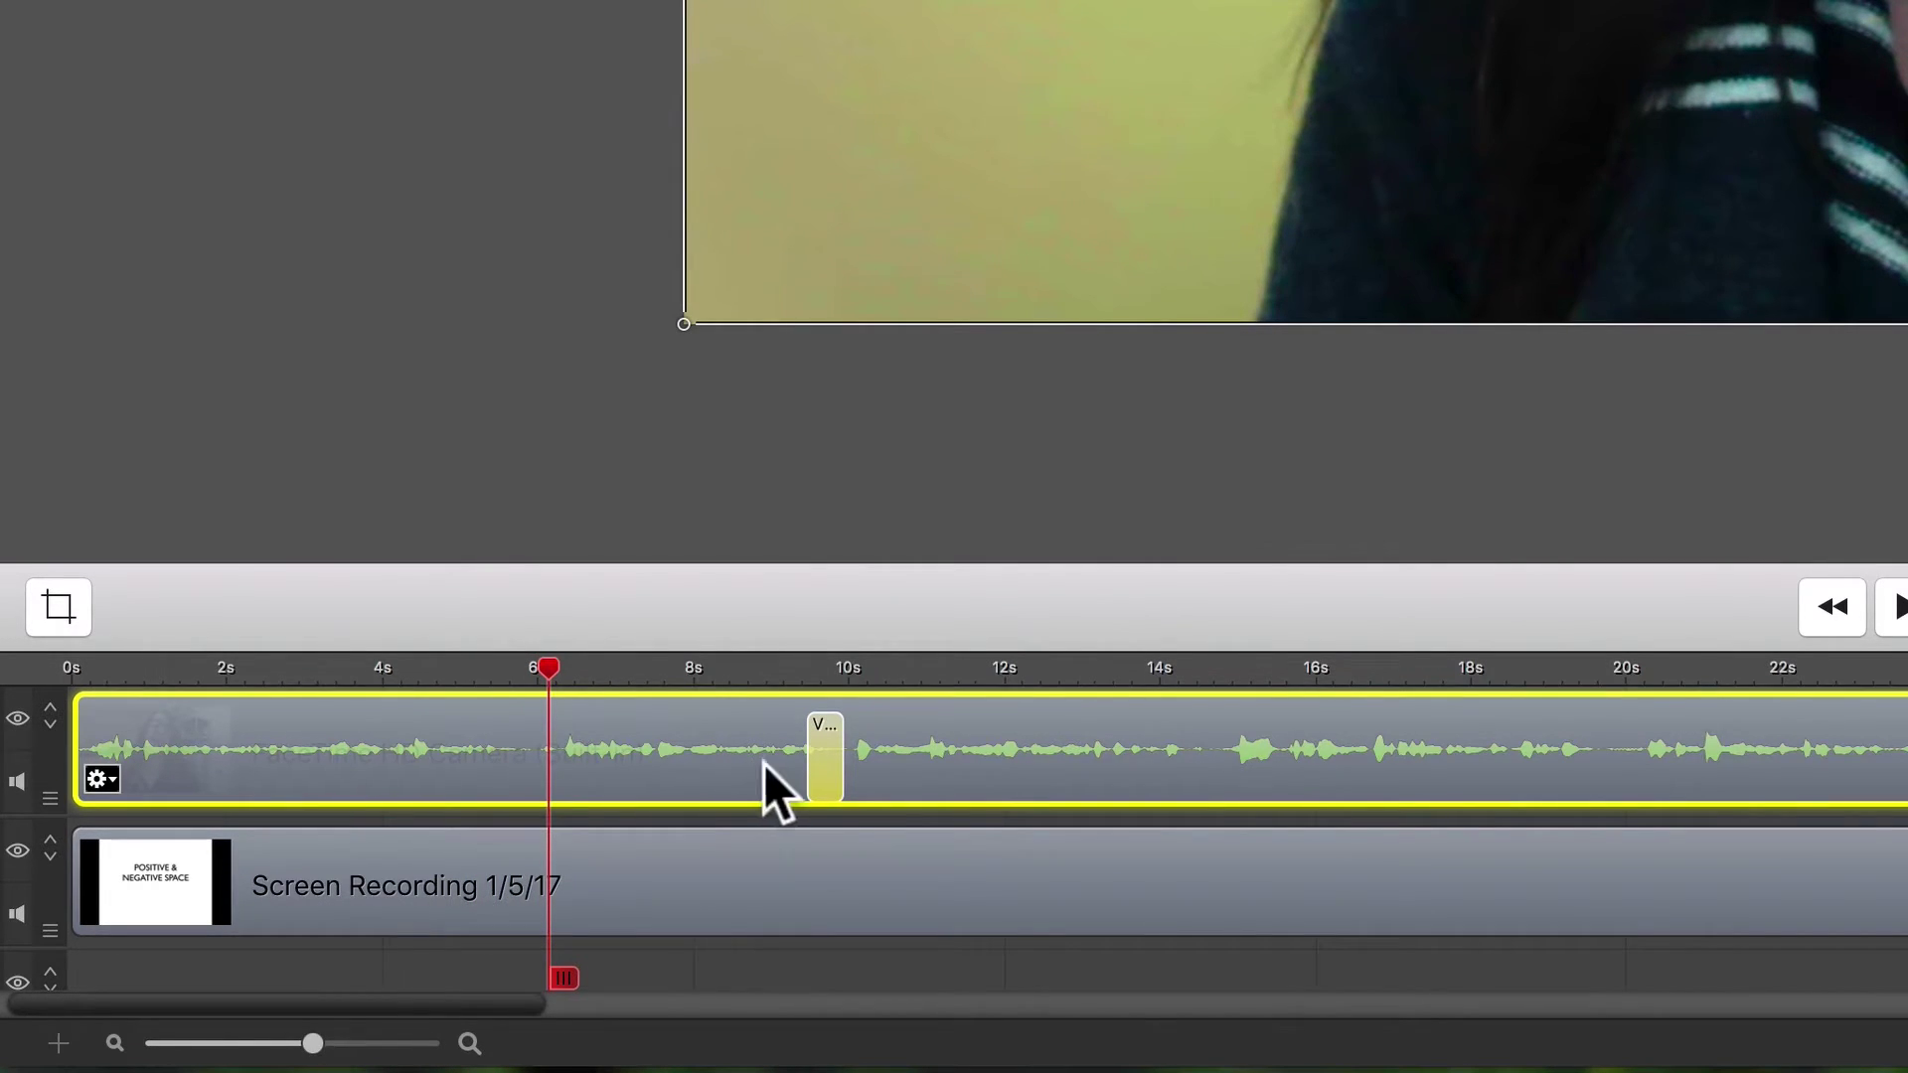
{"action": "left_click_drag", "start_coordinate": [819, 767], "coordinate": [558, 793]}
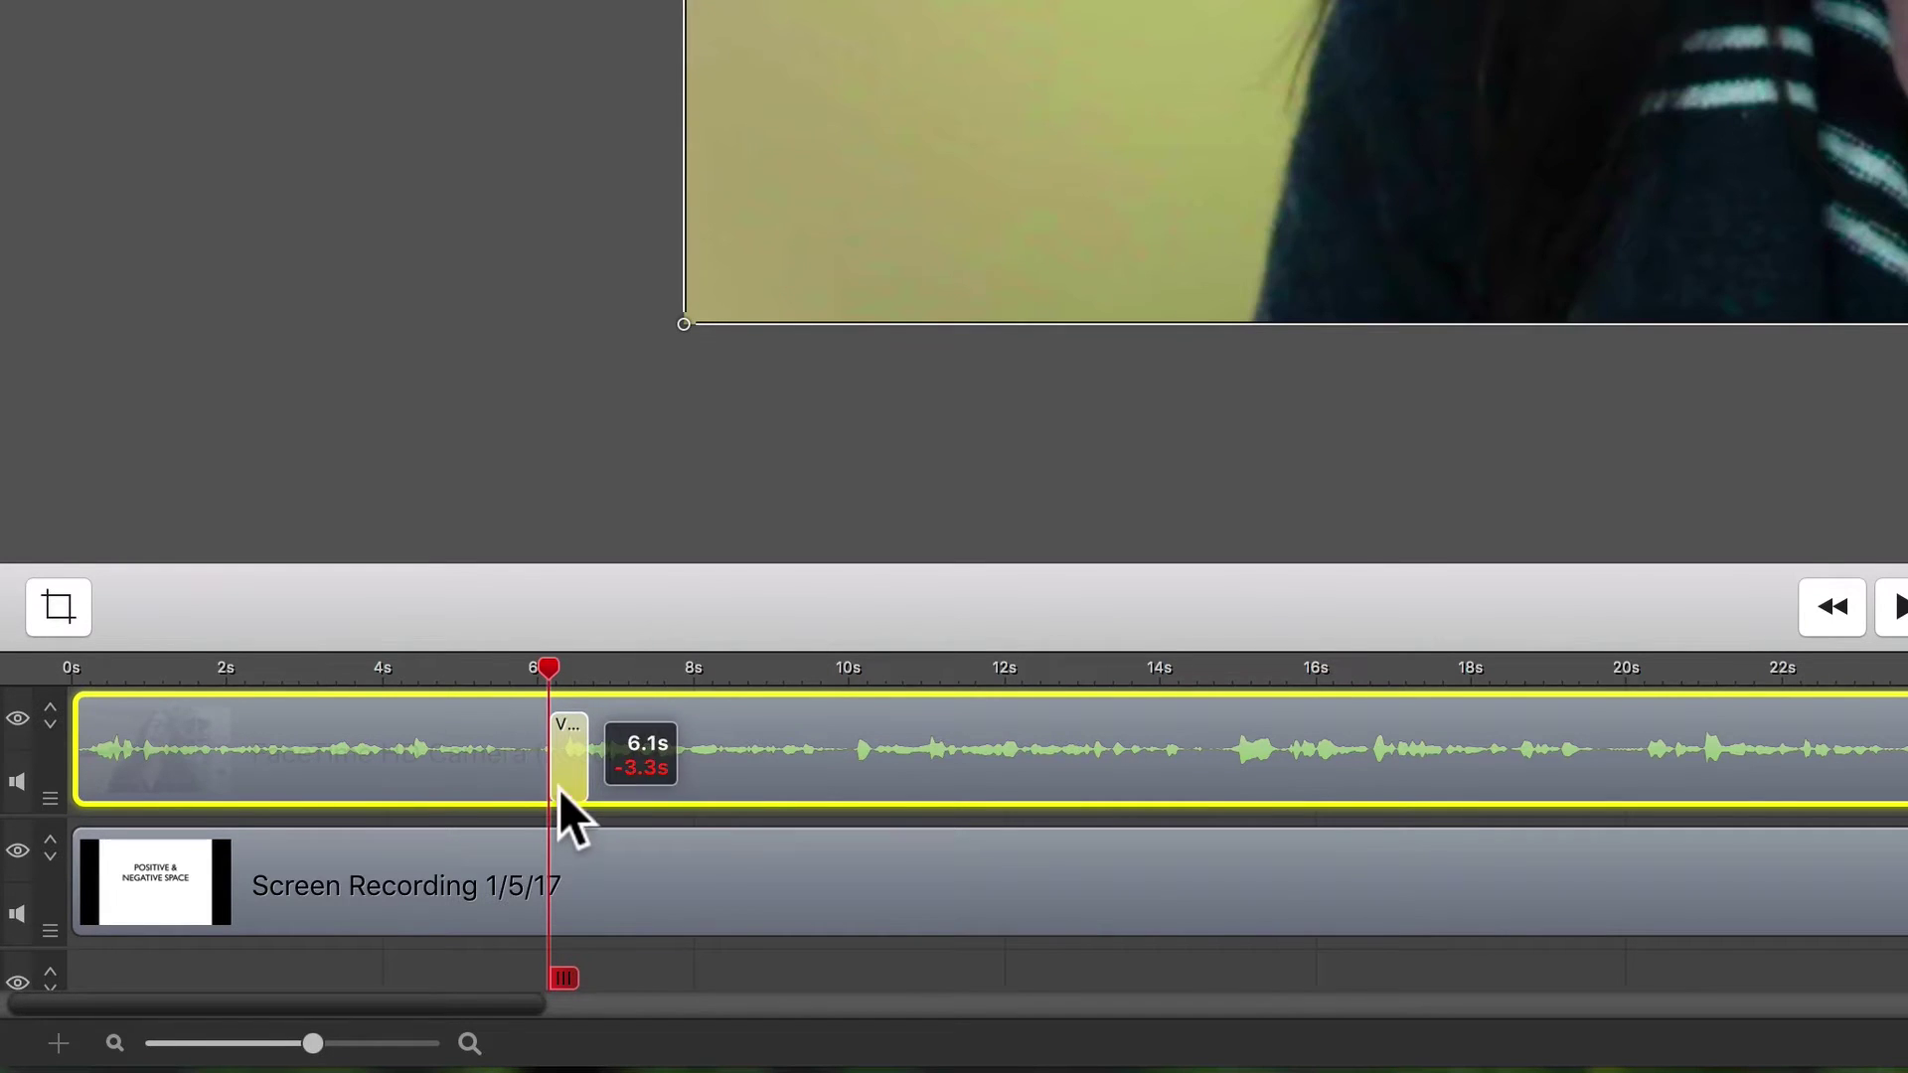
Step: Play back from about 5 seconds to preview the earlier fade
{"action": "left_click", "coordinate": [481, 667]}
{"action": "key", "text": "space"}
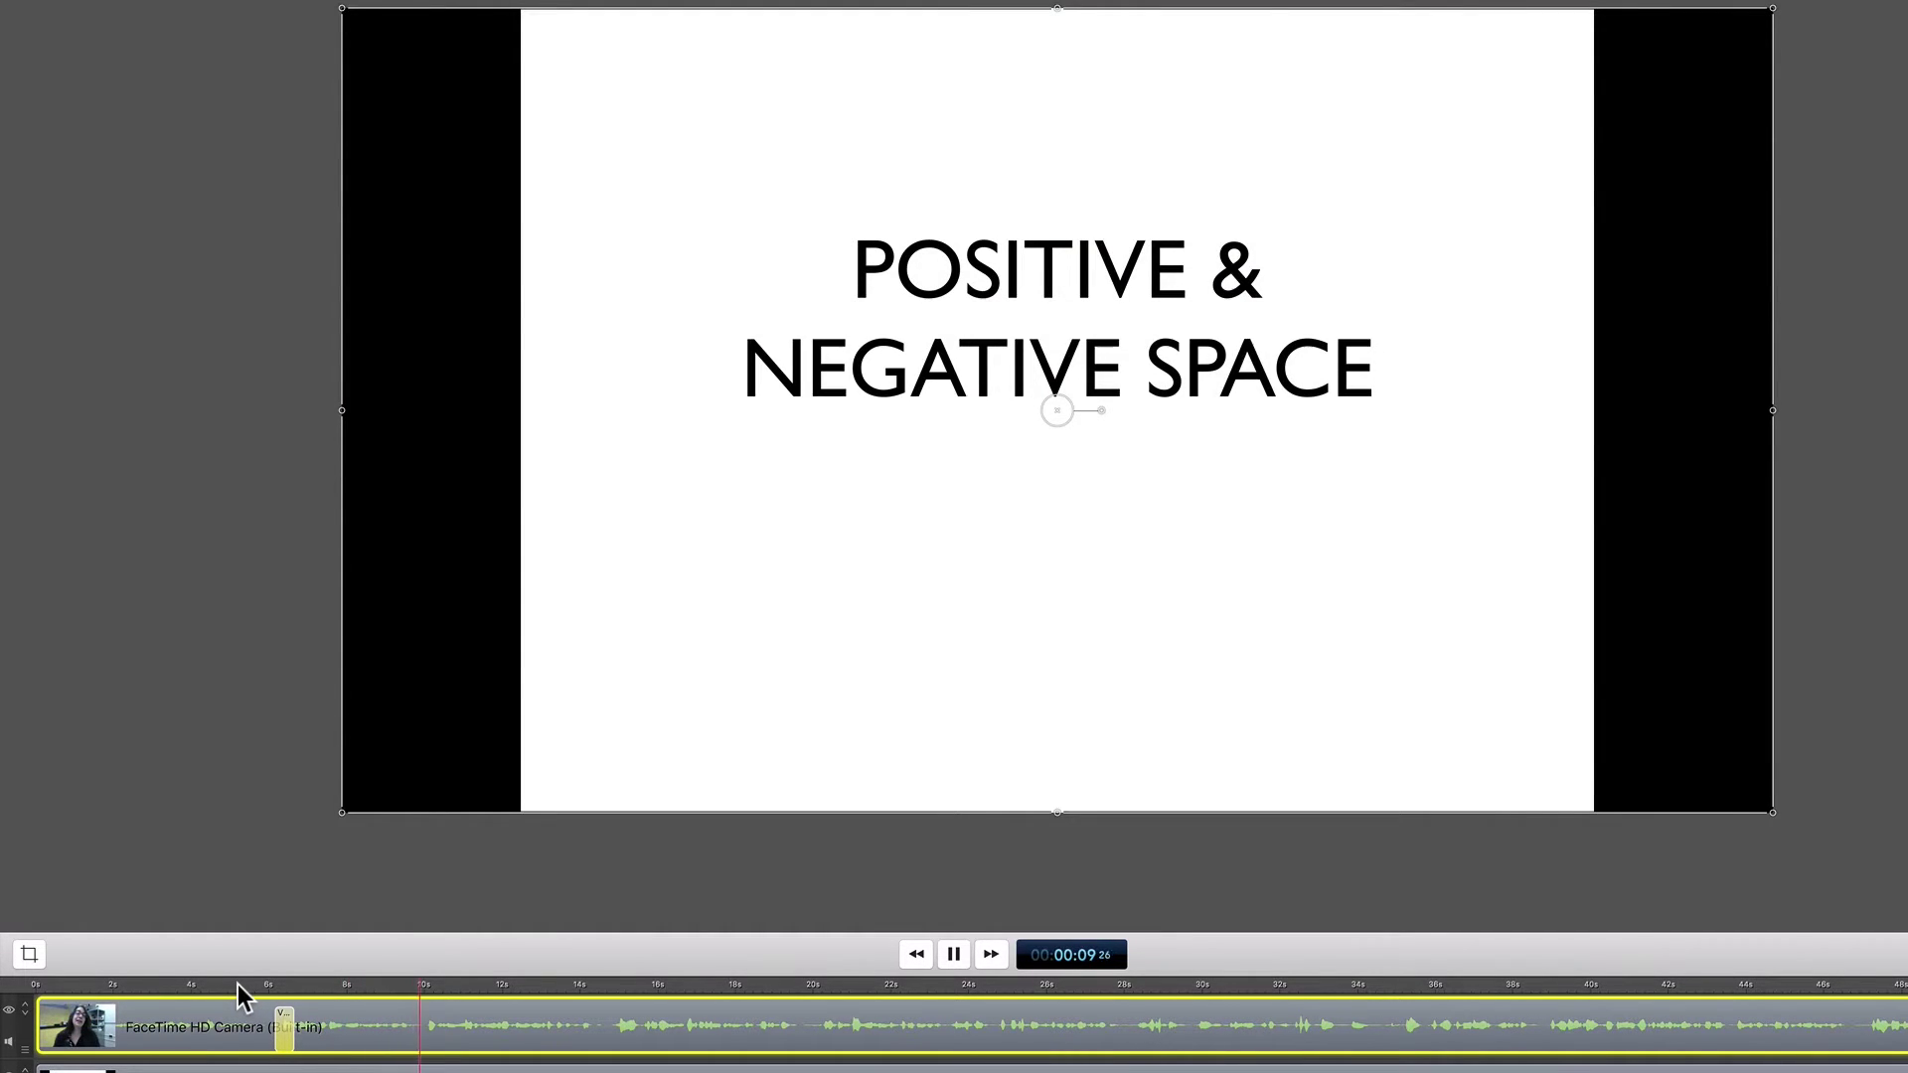
{"action": "key", "text": "space"}
Step: Inside the action, set opacity 100%, scale about 120%, and move the webcam to the upper-right corner
{"action": "left_click", "coordinate": [277, 984]}
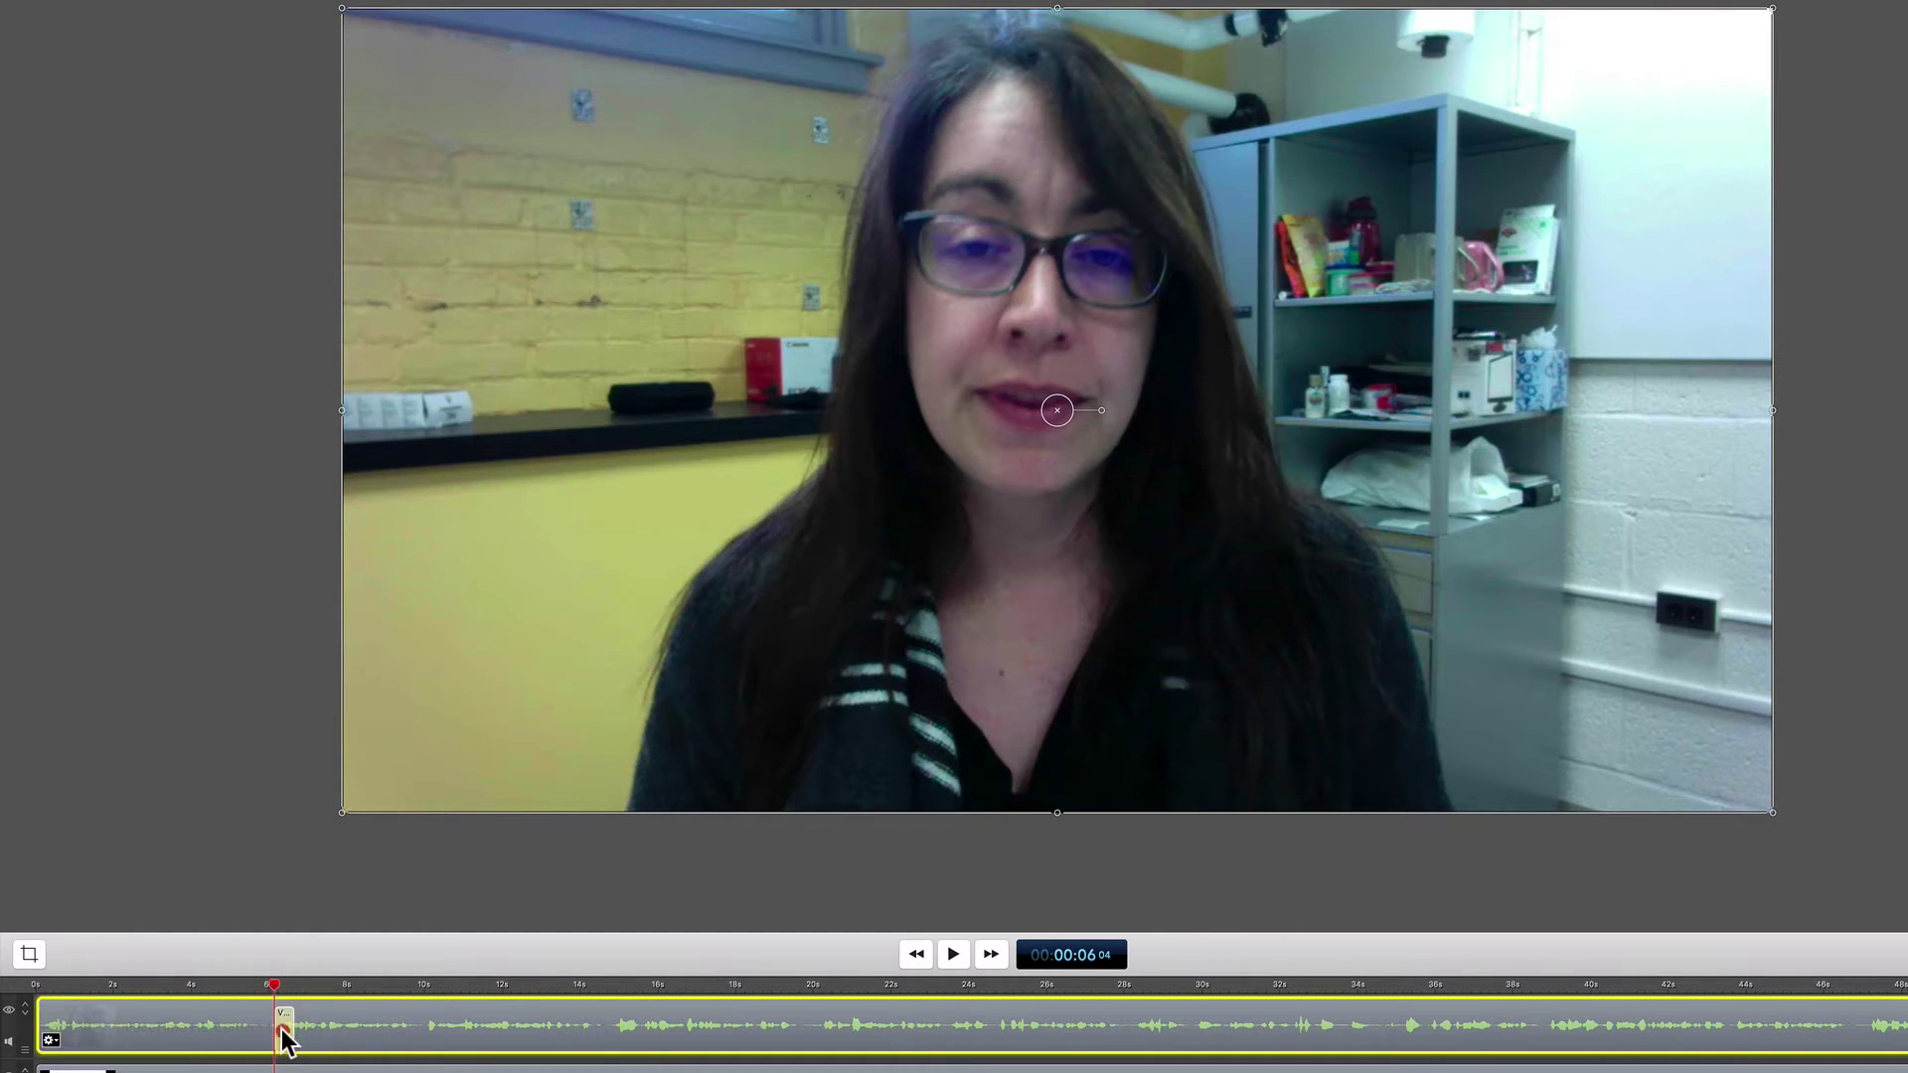
{"action": "left_click_drag", "start_coordinate": [272, 983], "coordinate": [293, 984]}
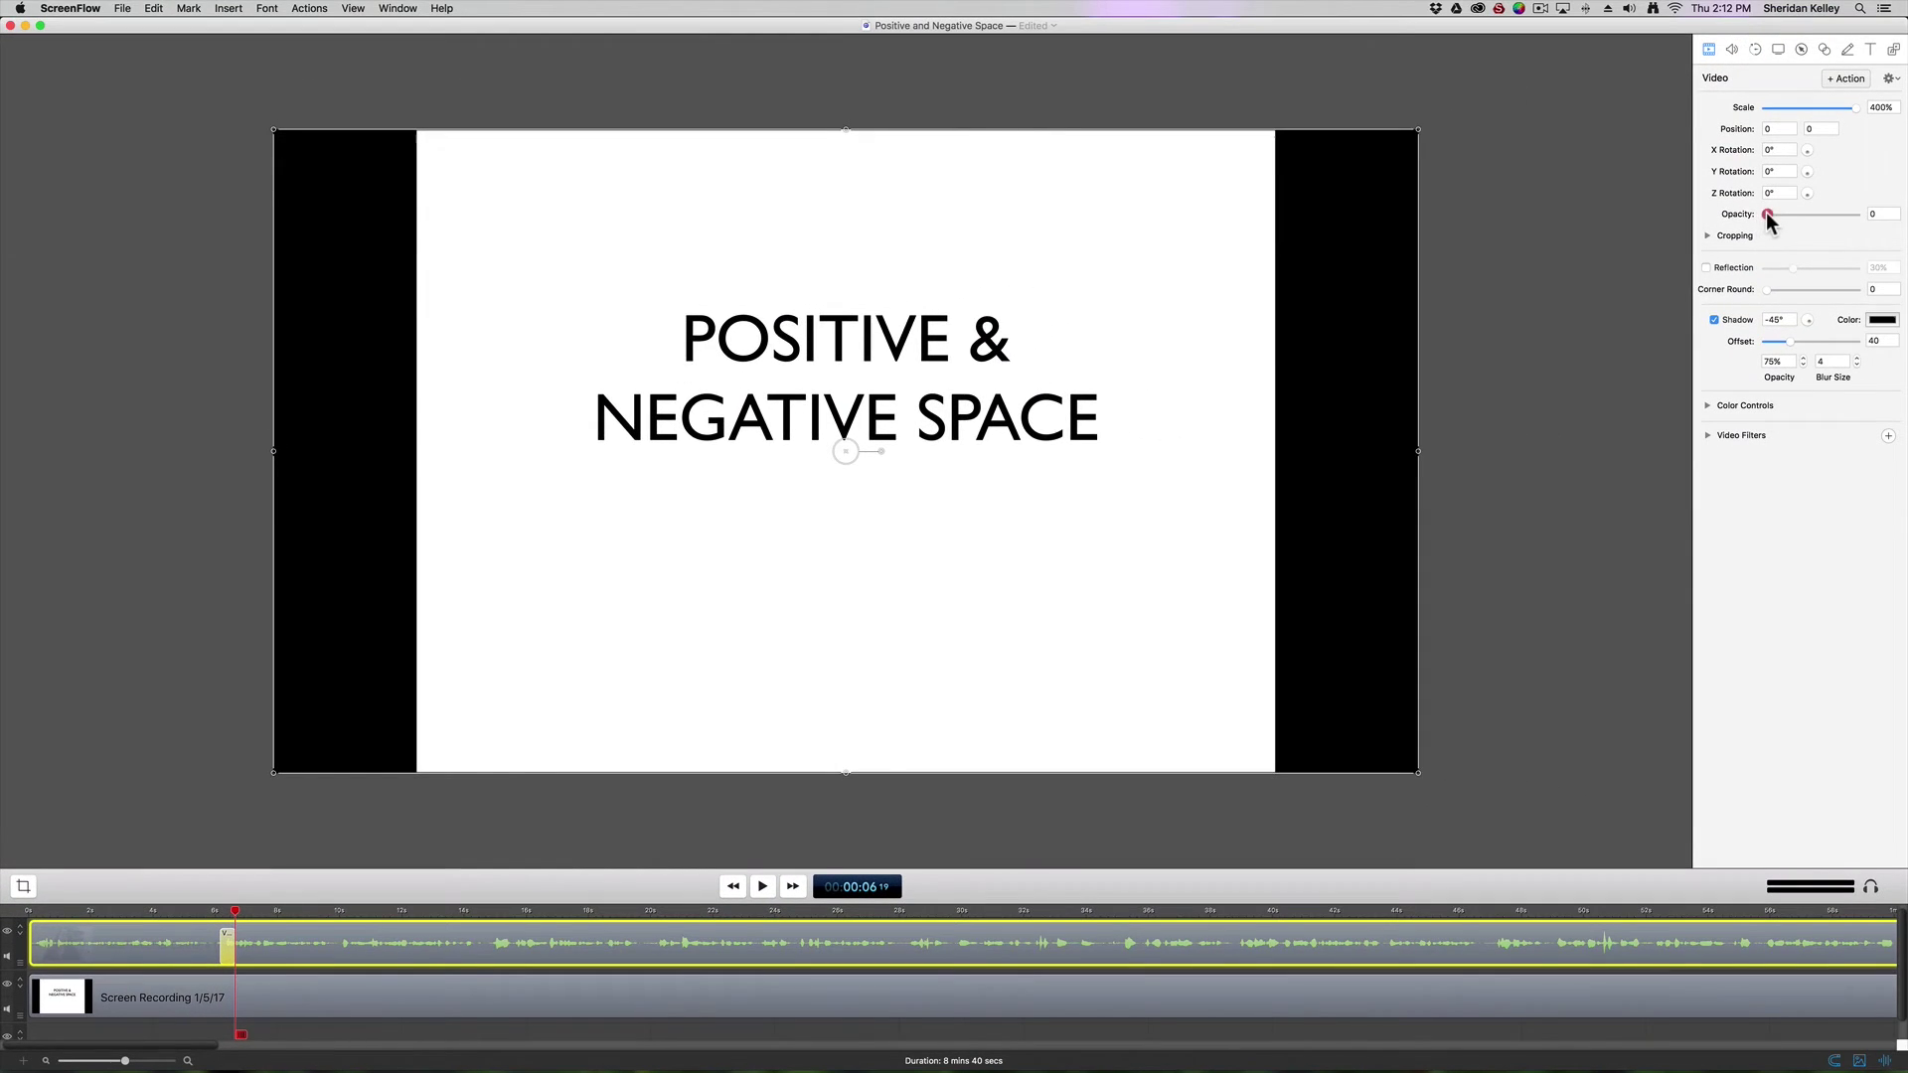
{"action": "left_click_drag", "start_coordinate": [1764, 213], "coordinate": [1905, 230]}
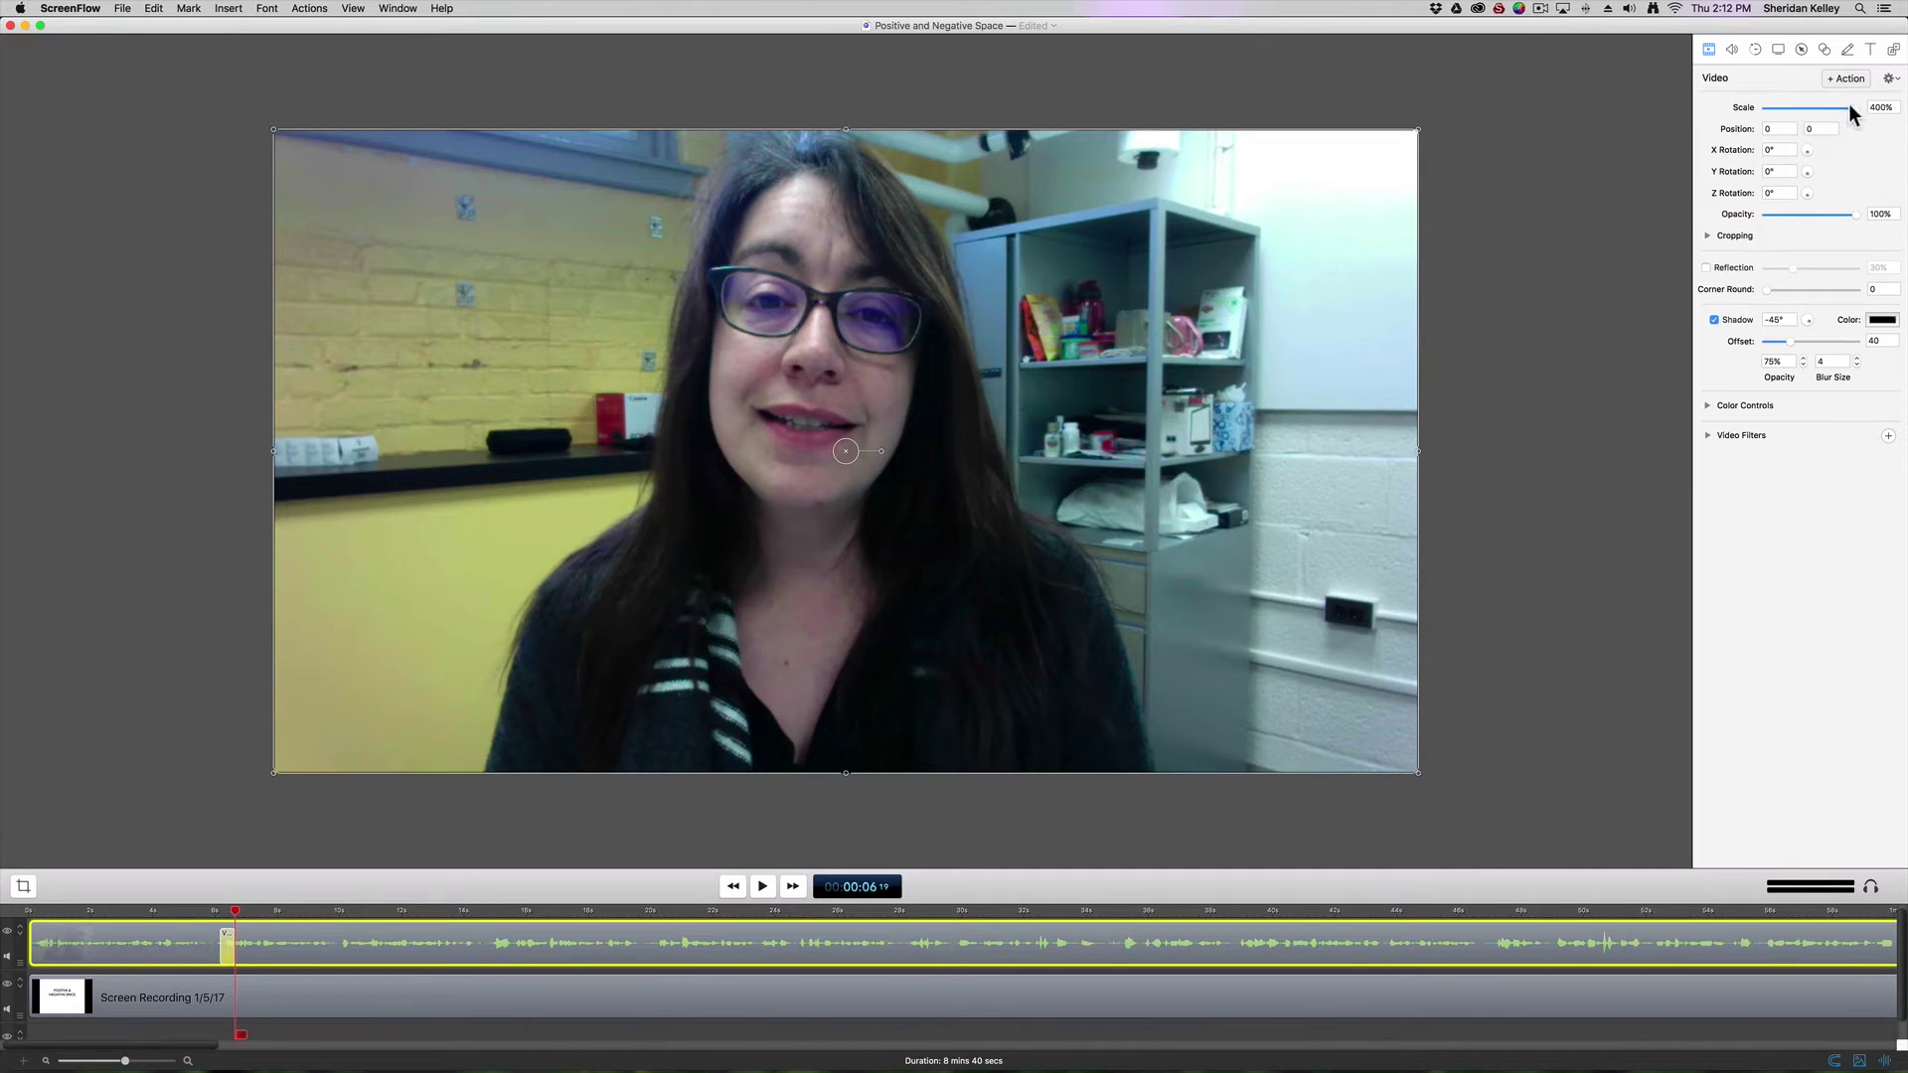
{"action": "left_click_drag", "start_coordinate": [1857, 105], "coordinate": [1793, 145]}
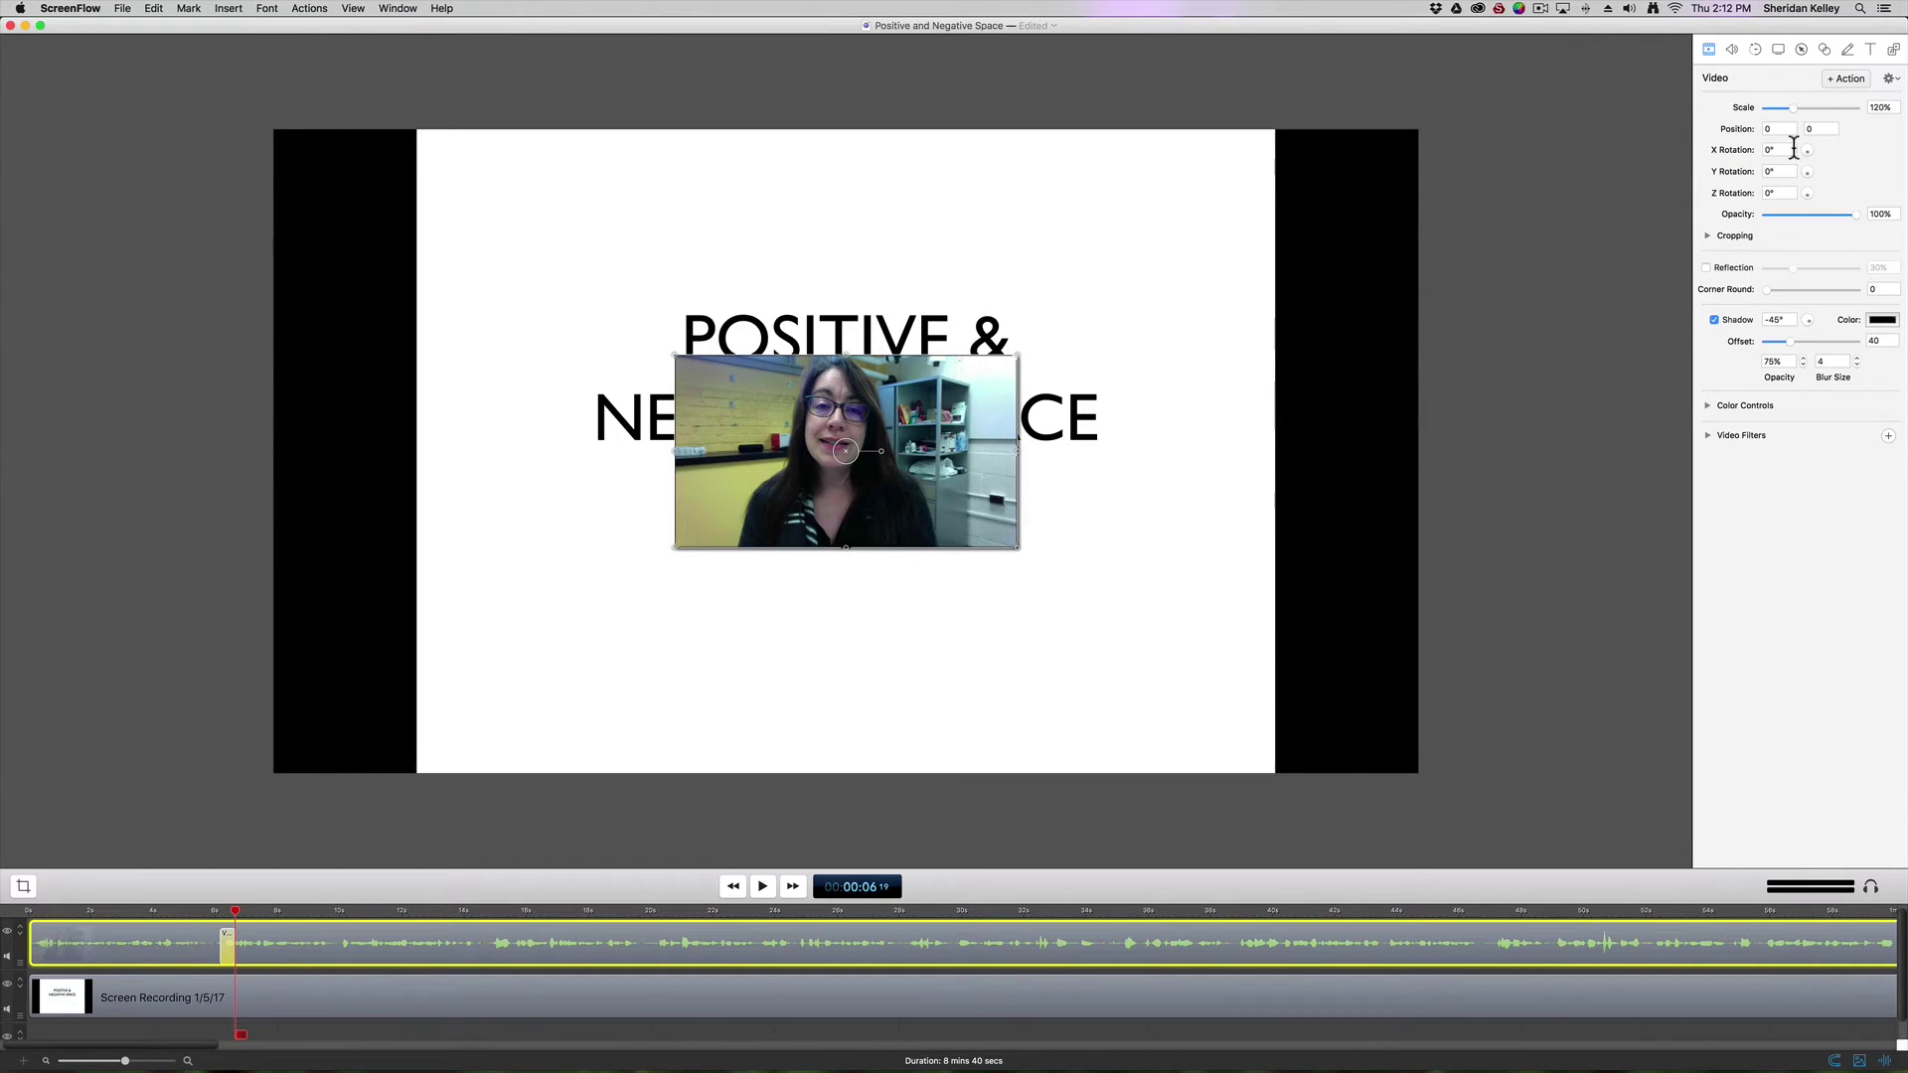
{"action": "left_click_drag", "start_coordinate": [803, 461], "coordinate": [1186, 235]}
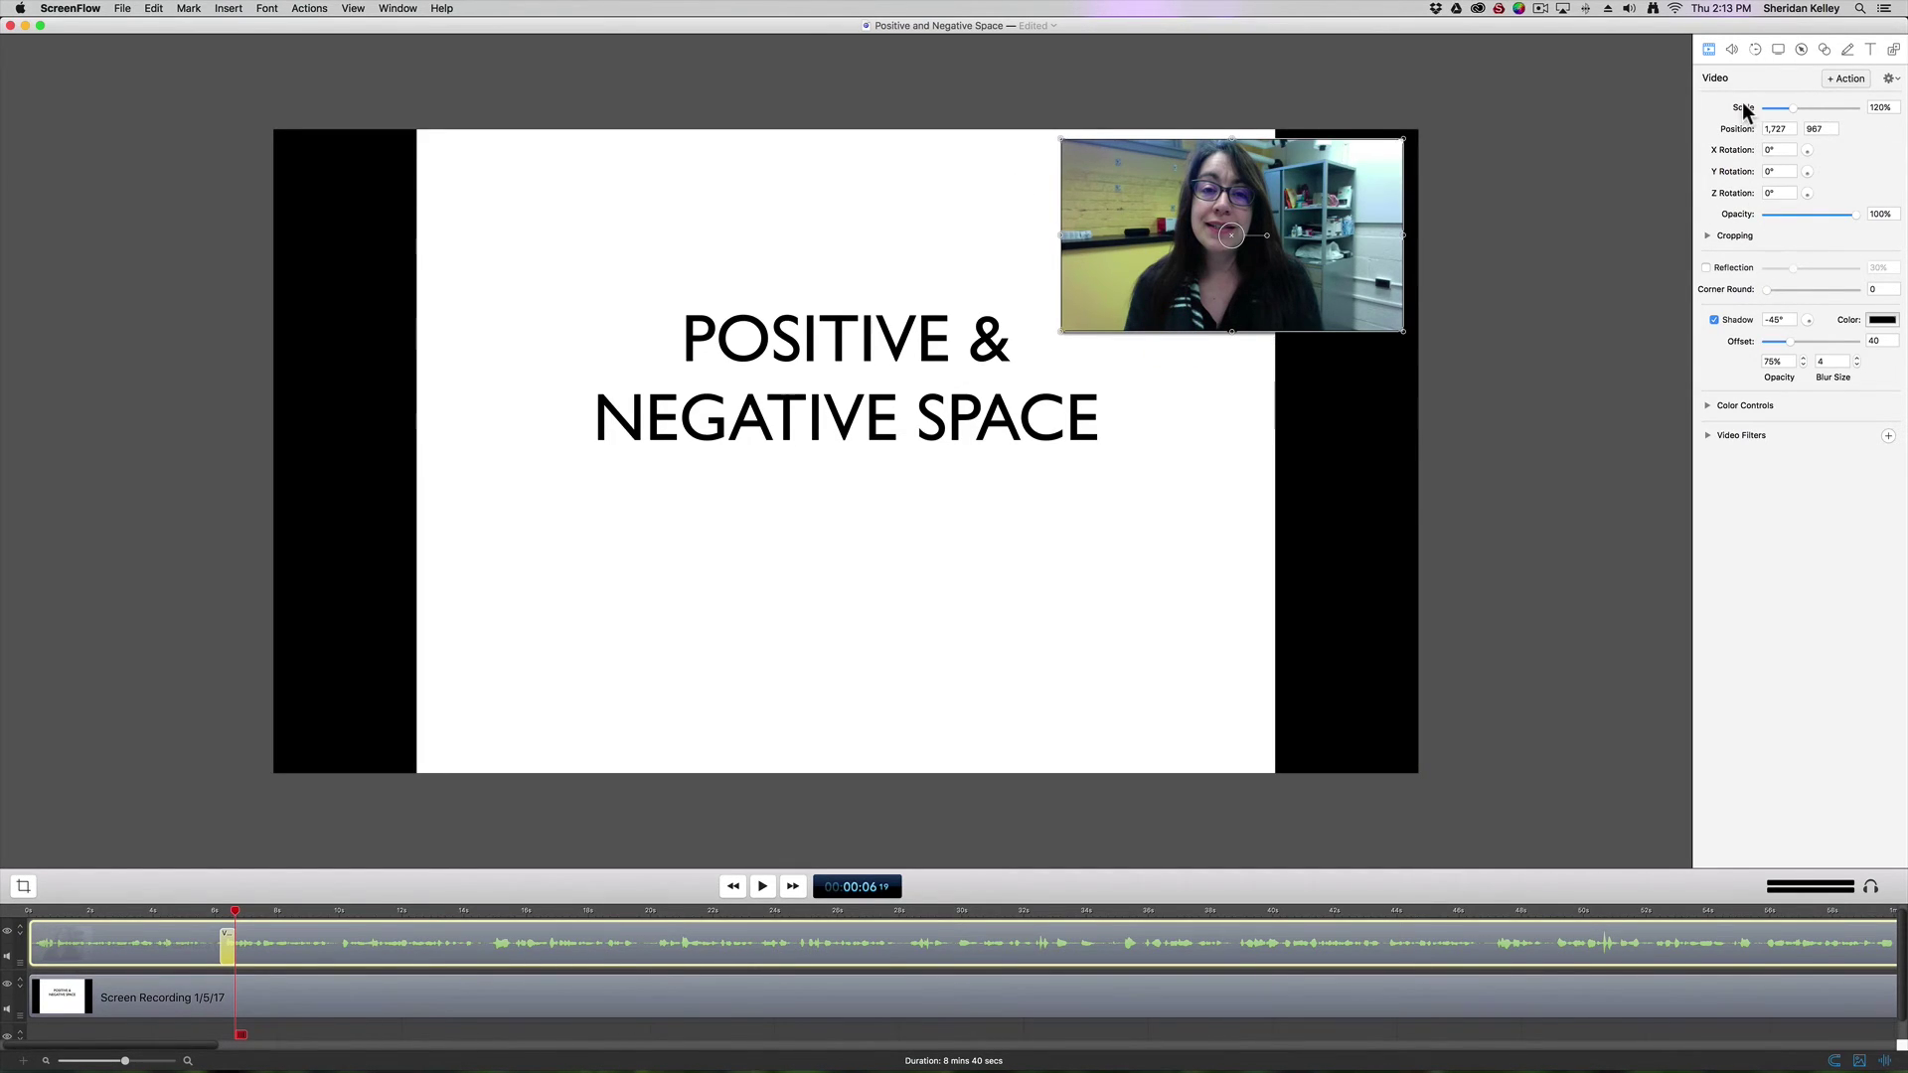
{"action": "left_click", "coordinate": [125, 910]}
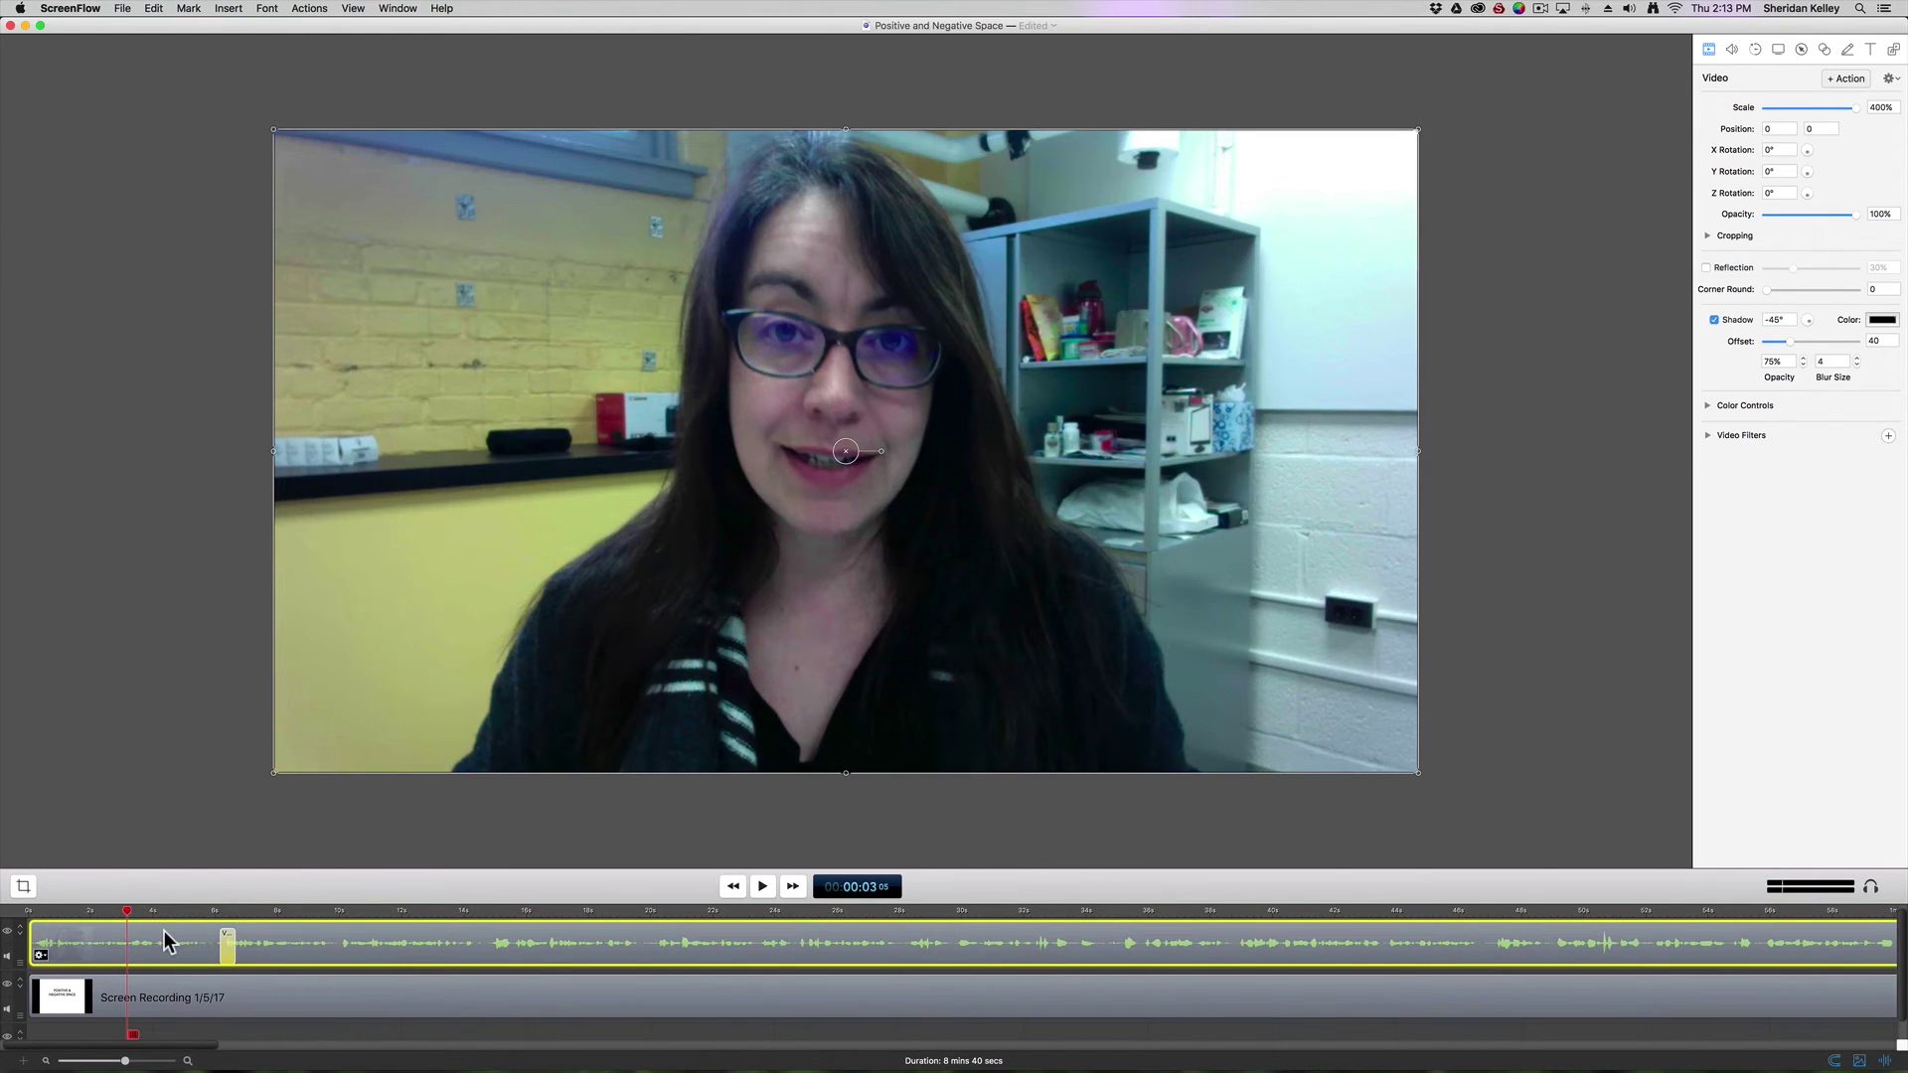
{"action": "key", "text": "space"}
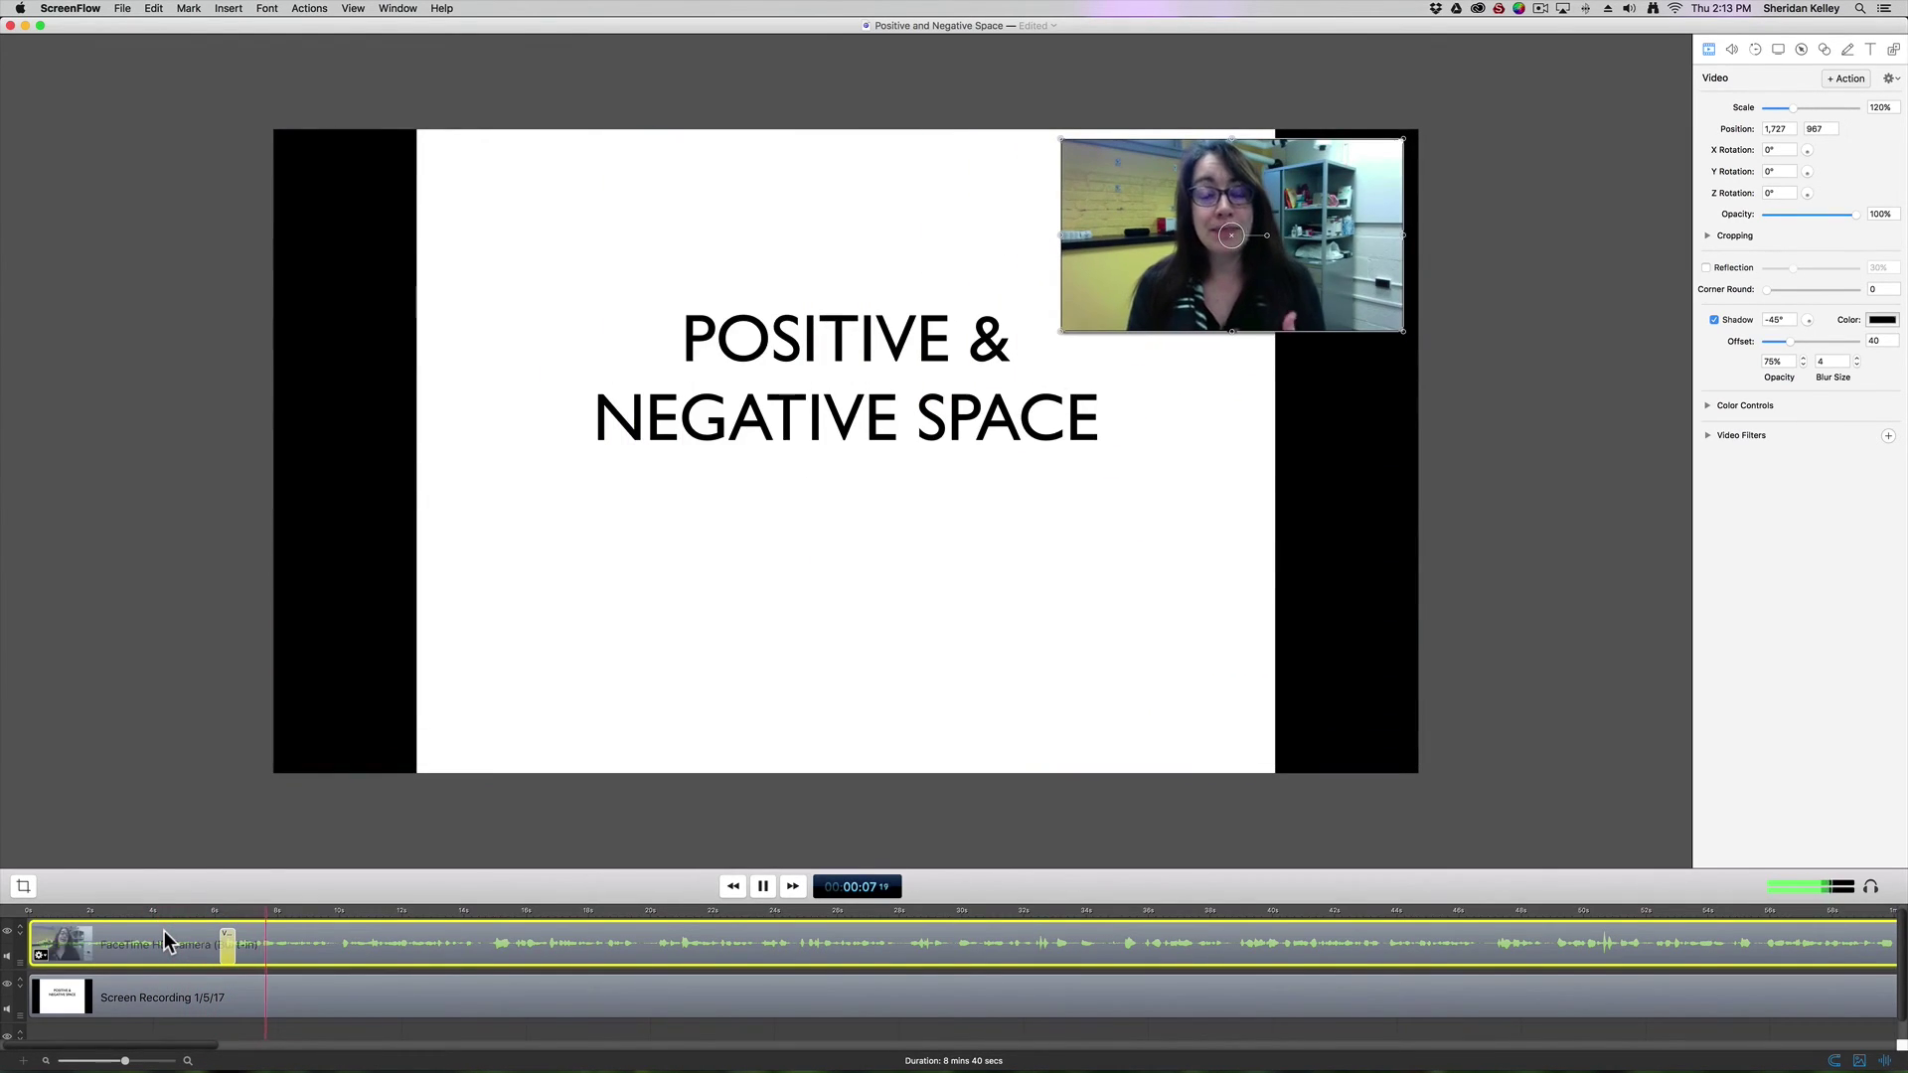
{"action": "key", "text": "space"}
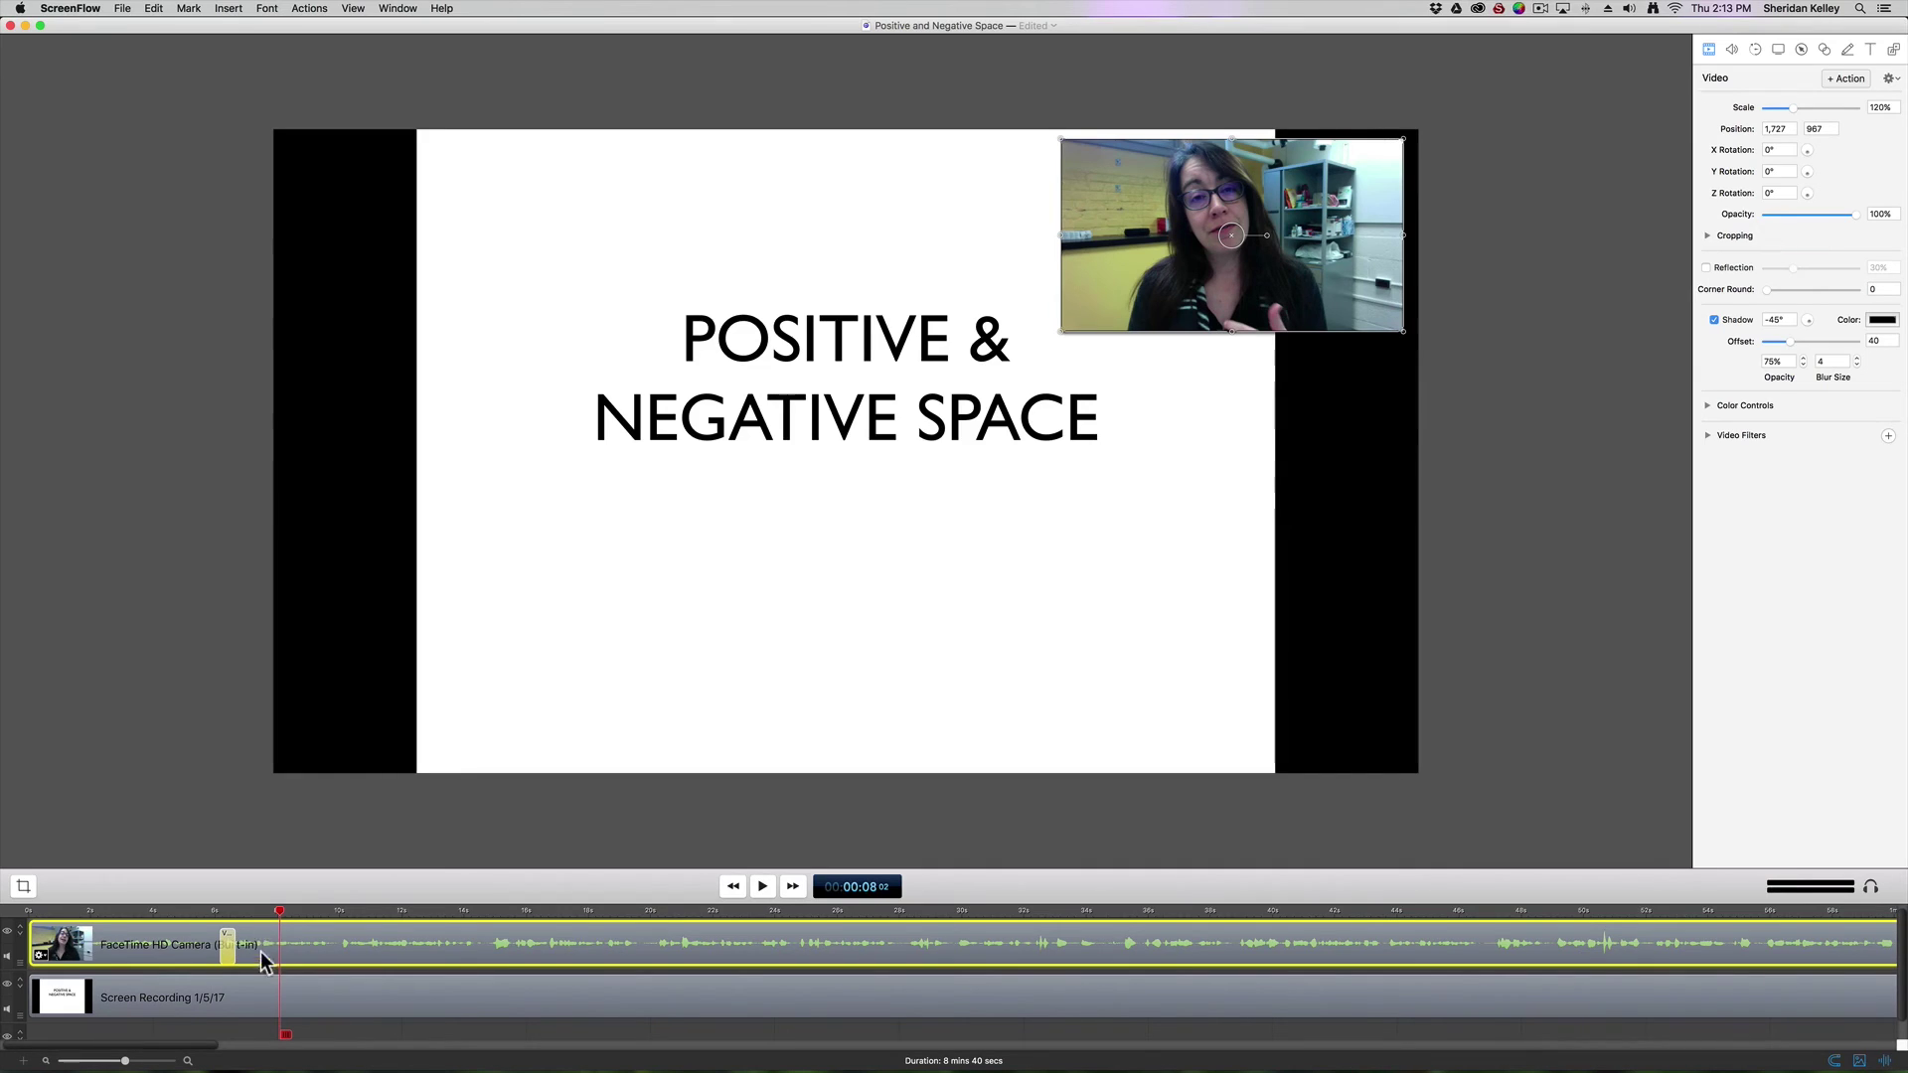